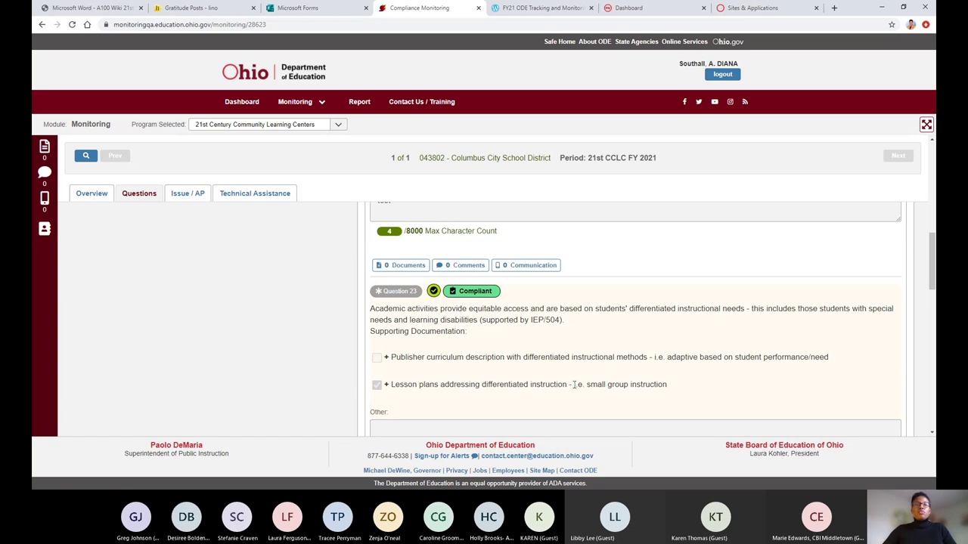
Examine the supporting documentation requirements for Programming questions 23 through 26
scroll(574, 405, down, 3)
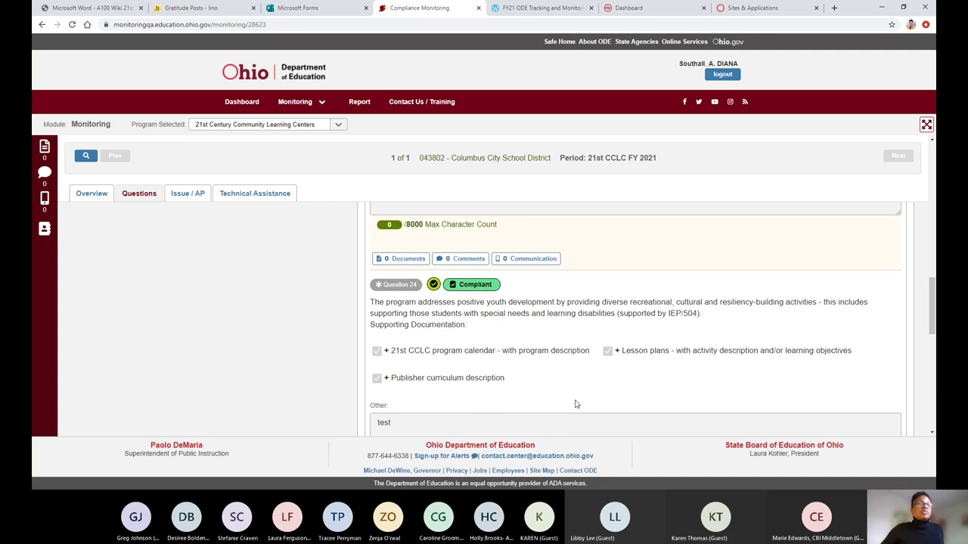
scroll(574, 405, up, 1)
scroll(575, 404, up, 2)
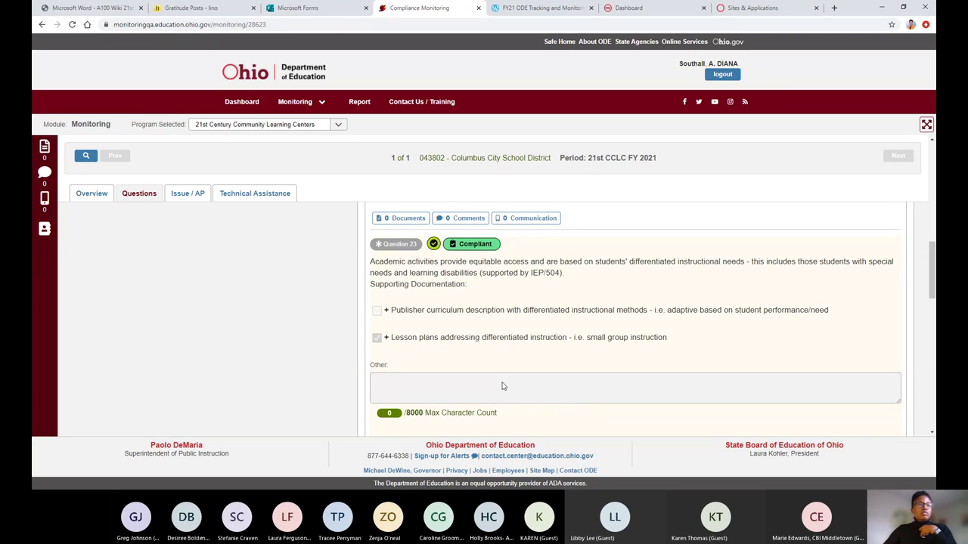
scroll(502, 386, down, 3)
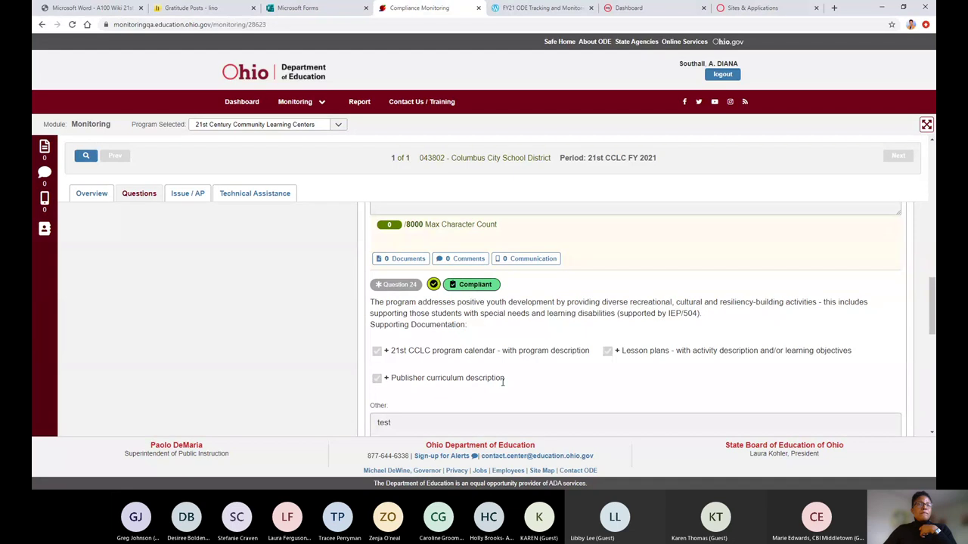
scroll(502, 383, down, 1)
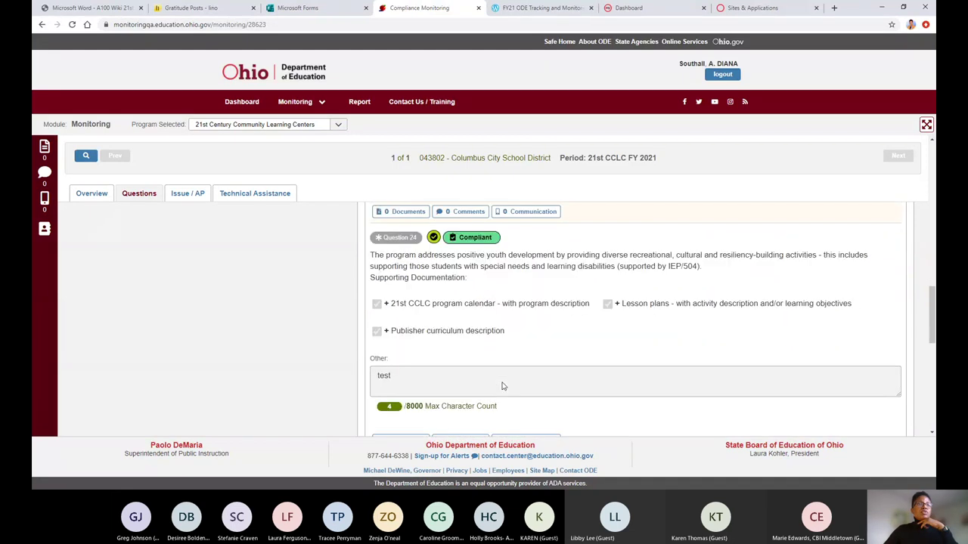
scroll(599, 341, down, 3)
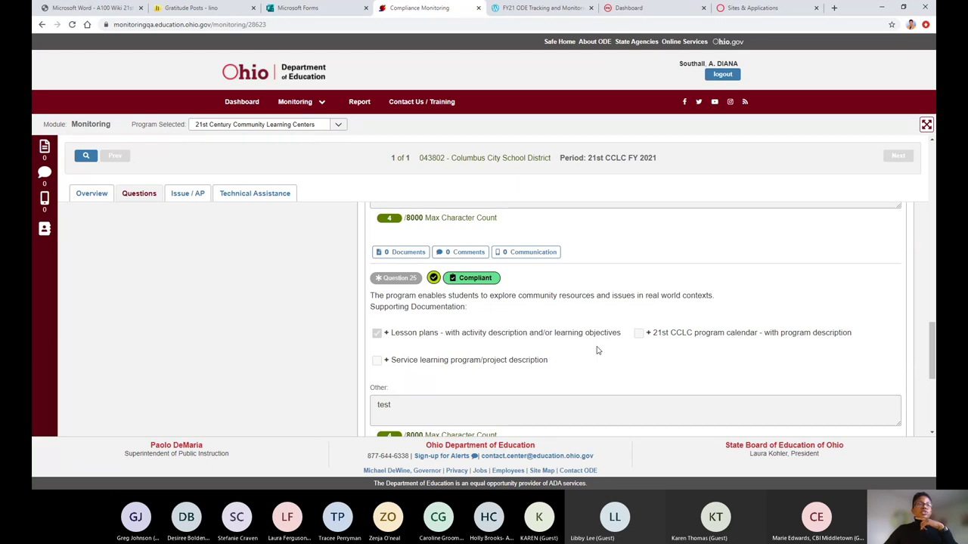
scroll(598, 350, down, 3)
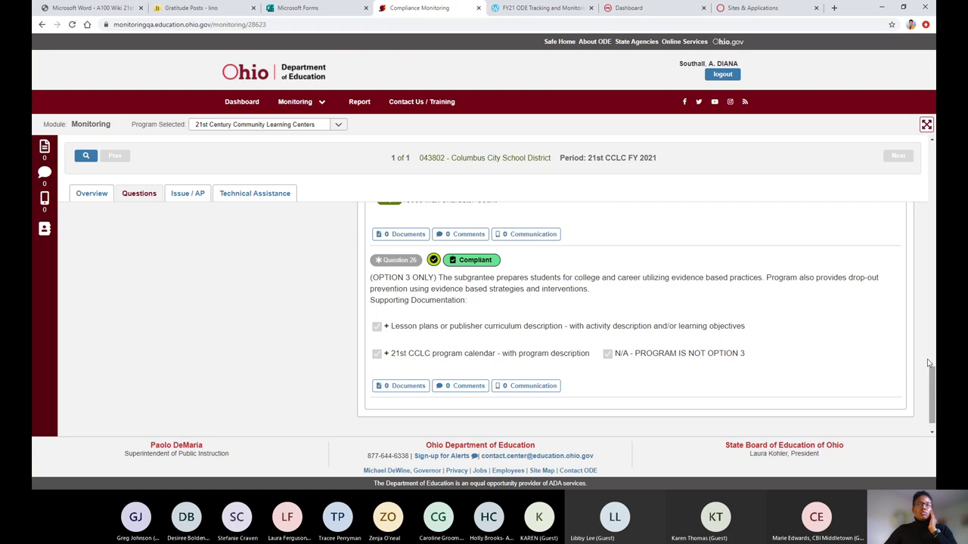
Go to the Sustainability question group and examine the documentation listed for questions 27 and 28
drag(930, 374, 927, 190)
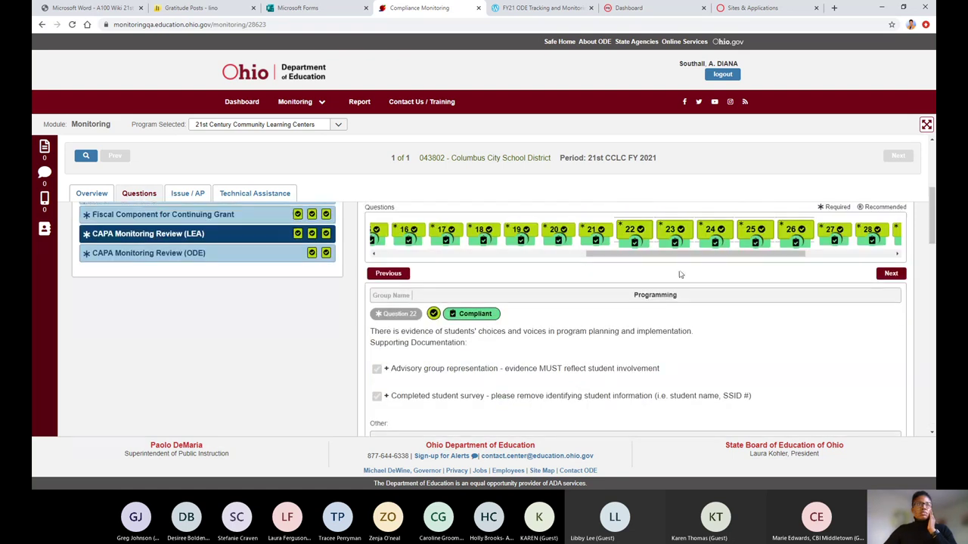
click(897, 255)
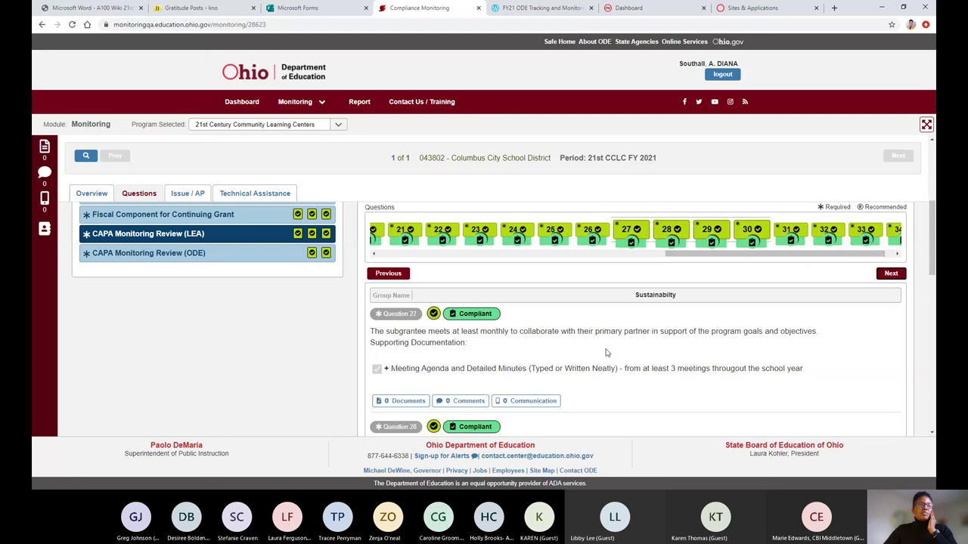
scroll(605, 352, down, 3)
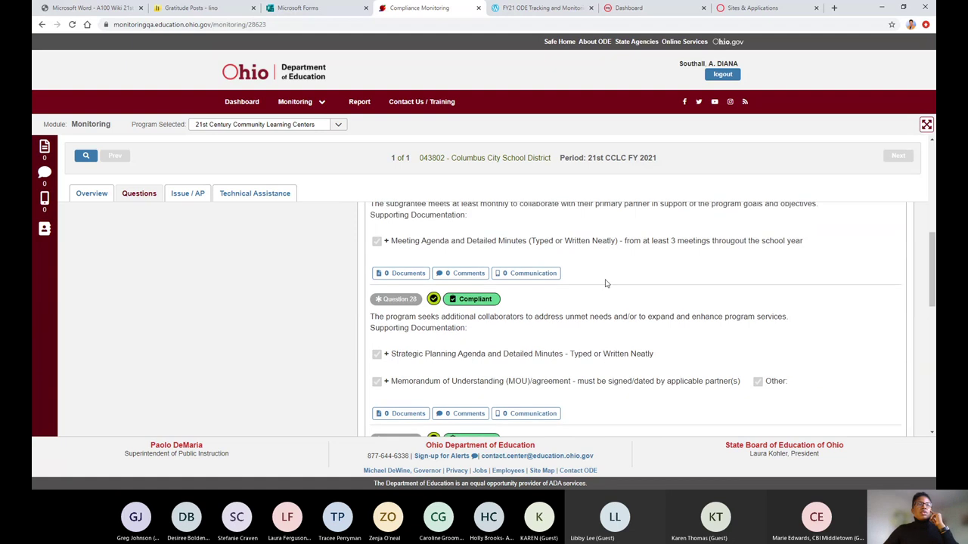
scroll(605, 284, up, 1)
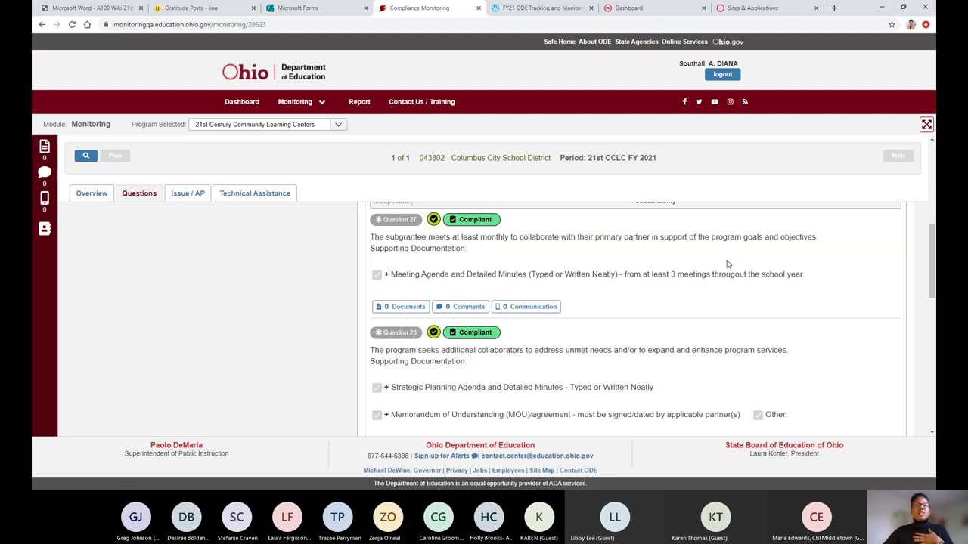
scroll(720, 298, down, 1)
scroll(719, 299, down, 1)
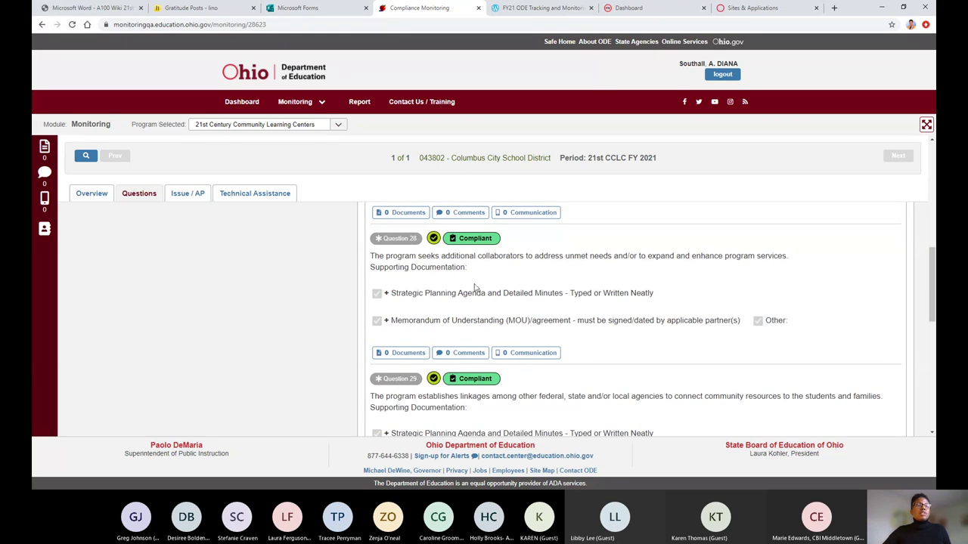
Examine questions 29 and 30 and highlight the sustainability plan's requirement to reflect progress through the end of the 2019-2020 SY
scroll(714, 288, down, 2)
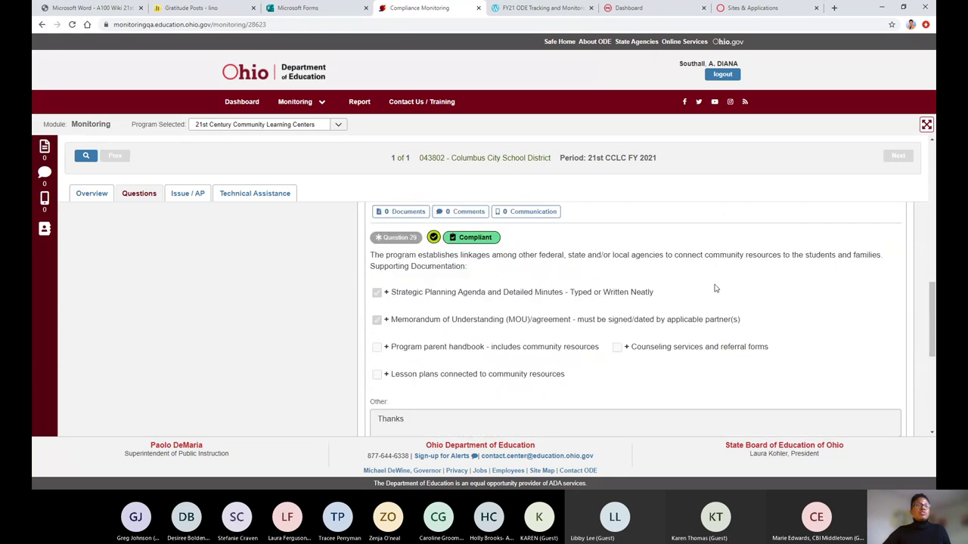
scroll(716, 288, down, 2)
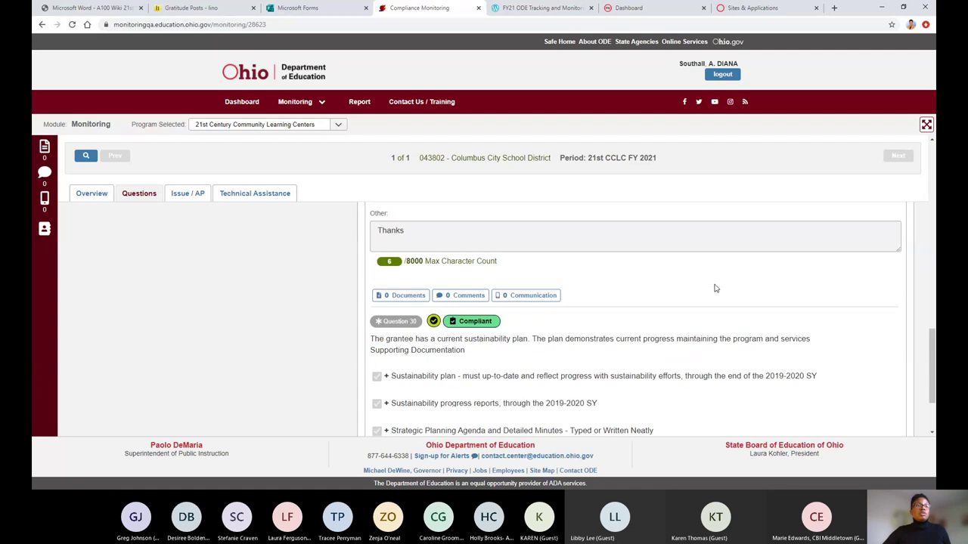
scroll(716, 288, down, 1)
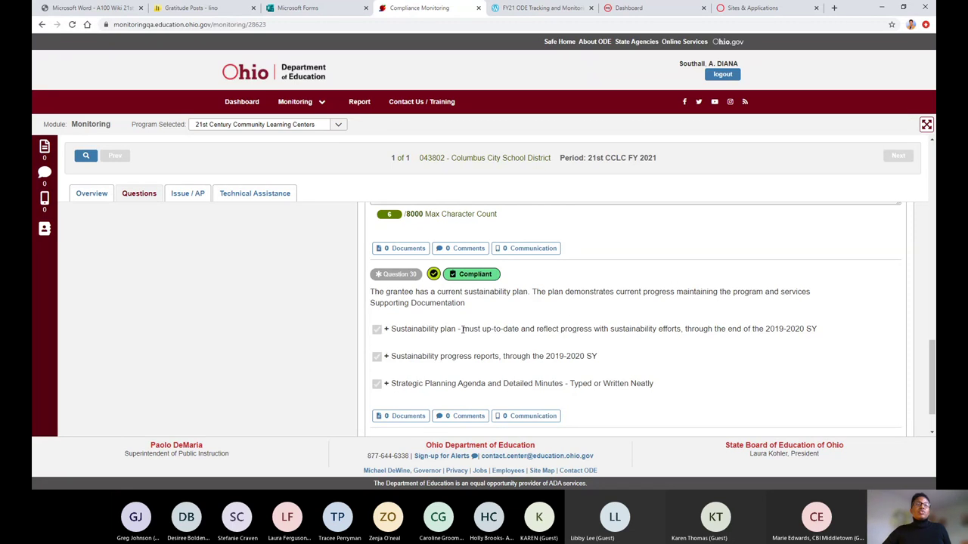
drag(462, 330, 822, 331)
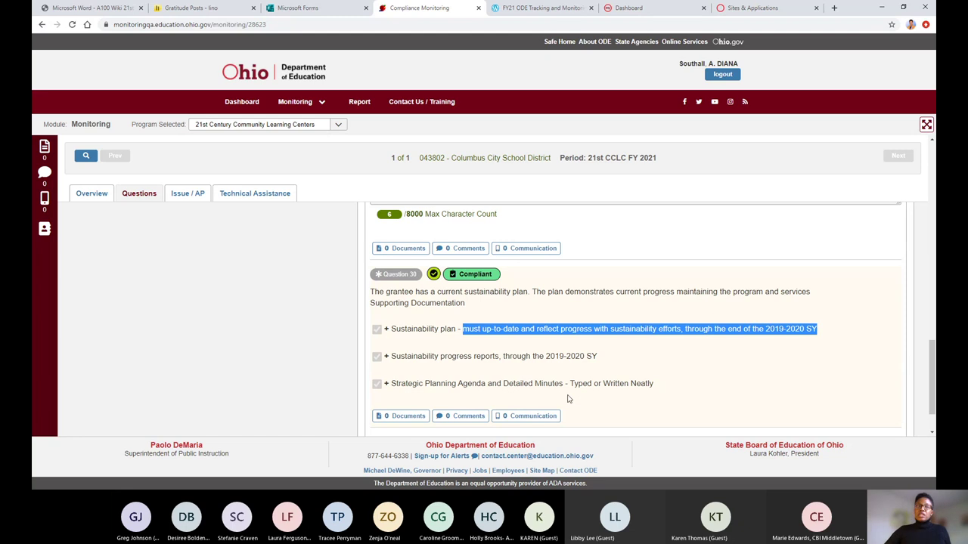
Go to the Evaluation and Program Outcomes question group and examine the documentation listed for question 31
scroll(746, 300, up, 3)
scroll(746, 299, up, 10)
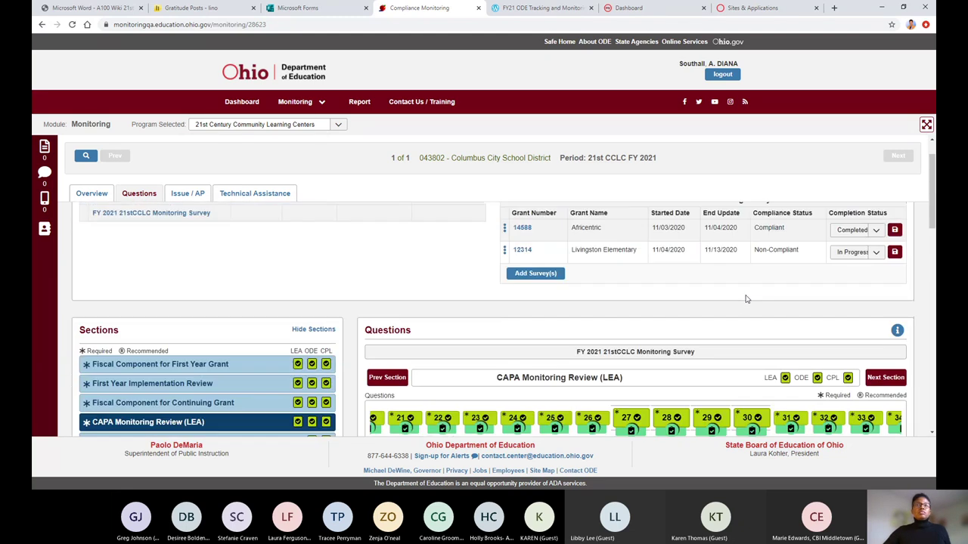
scroll(889, 401, down, 3)
click(892, 320)
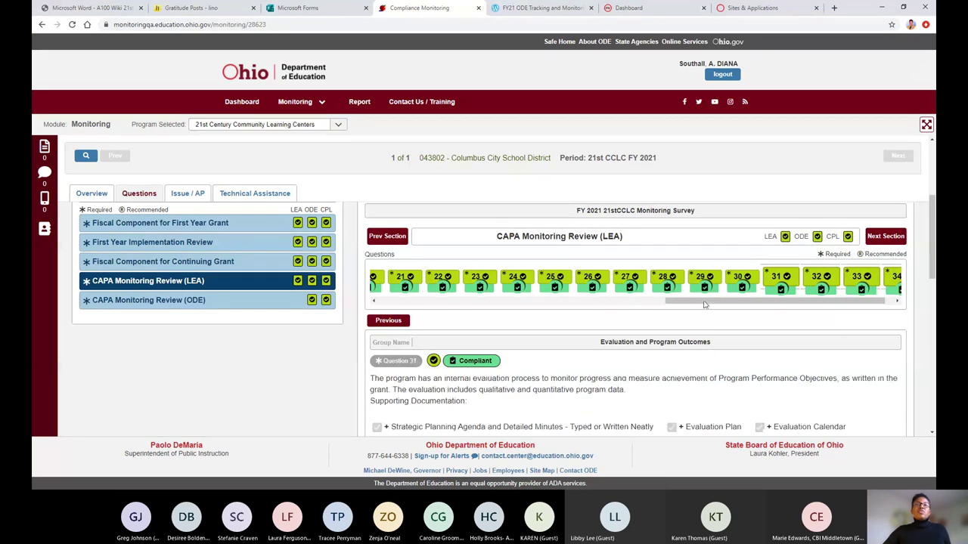
drag(704, 305, 730, 300)
scroll(660, 333, down, 2)
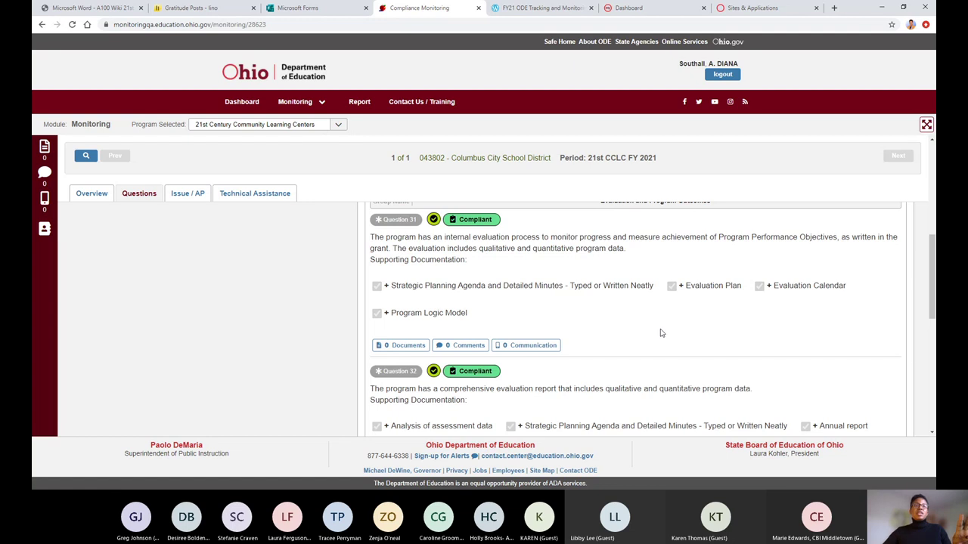
Examine the remaining evaluation questions through question 34 and highlight the examples given for Mass Communication
scroll(660, 333, down, 1)
scroll(660, 332, down, 4)
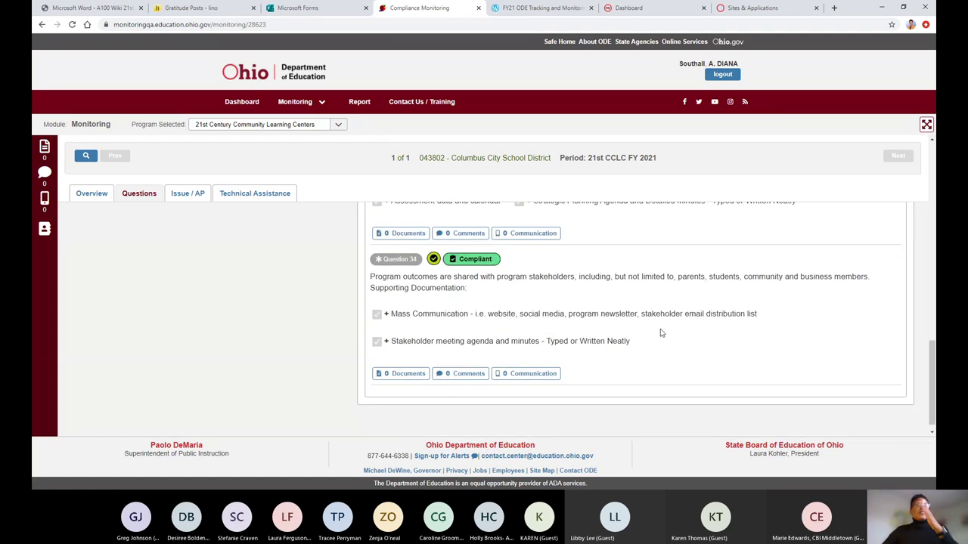
scroll(660, 333, down, 1)
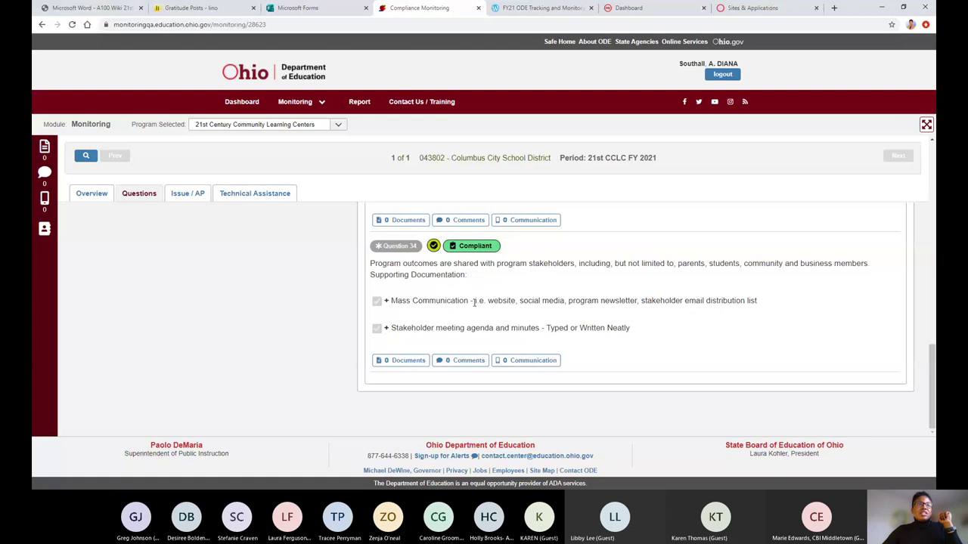
drag(474, 302, 764, 306)
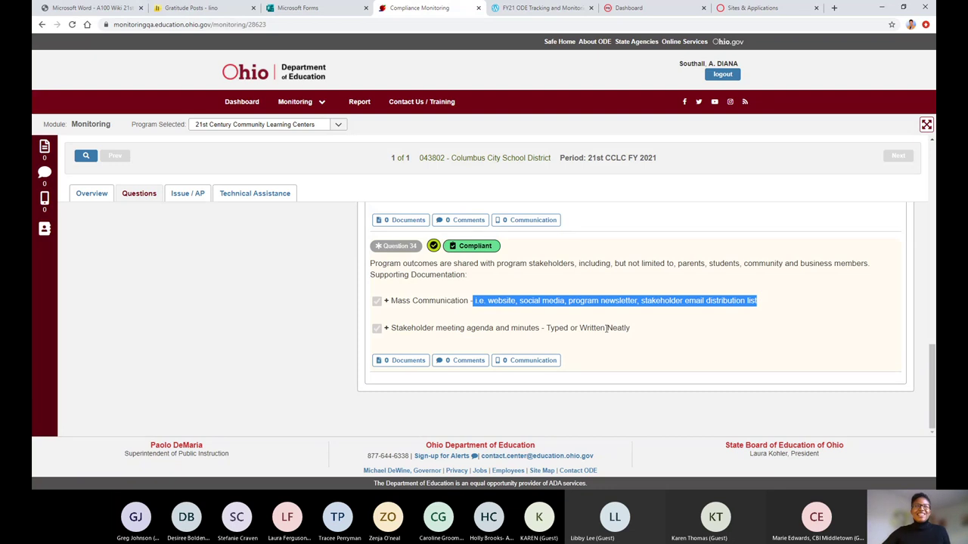
Open the CAPA Monitoring Review (ODE) section of the monitoring survey
scroll(596, 337, up, 5)
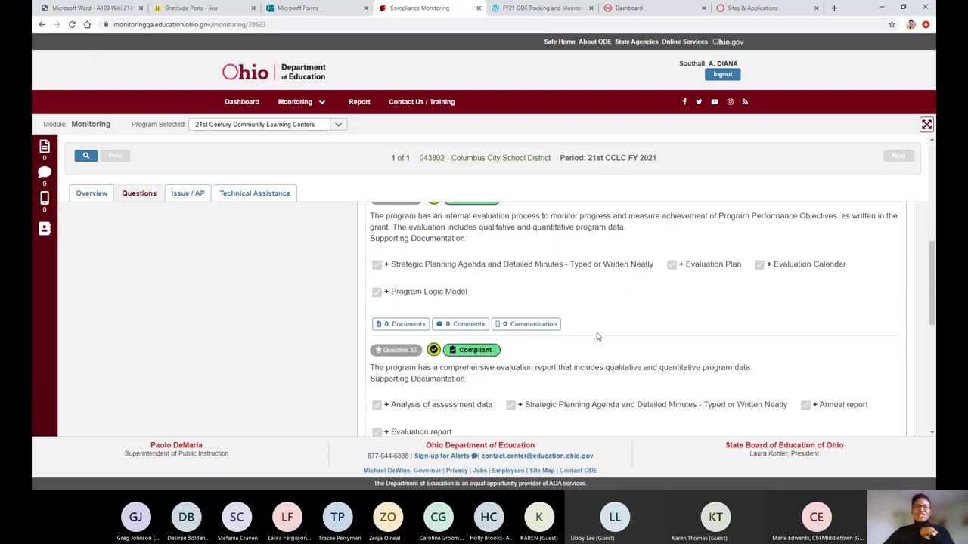
scroll(596, 337, up, 5)
scroll(597, 338, down, 3)
scroll(598, 338, up, 2)
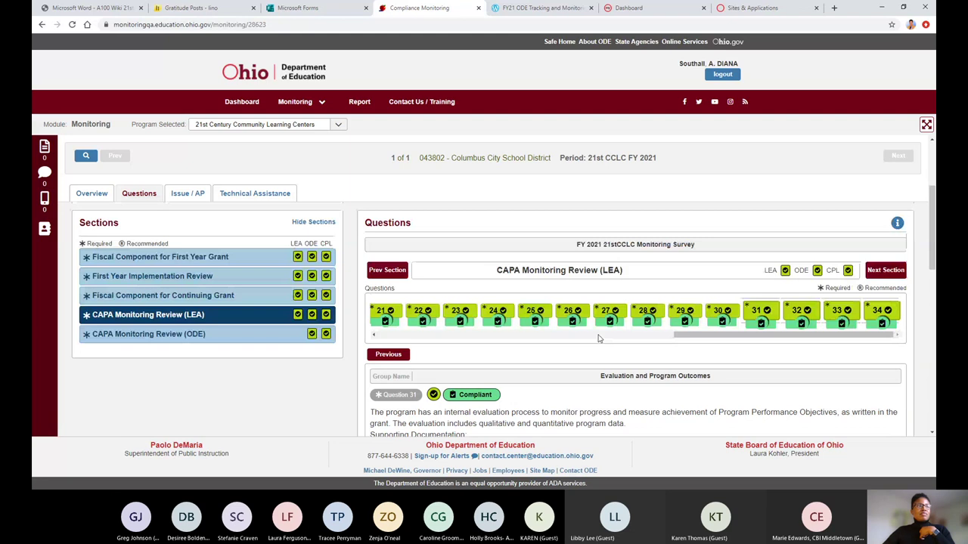
click(173, 337)
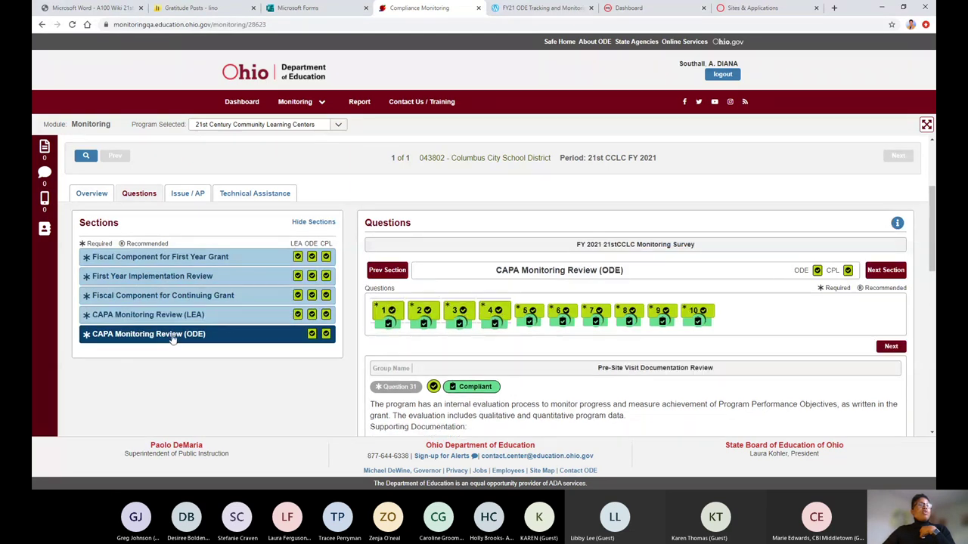
View the On-Site Visit Review group and return to the Pre-Site Visit Documentation Review group
scroll(616, 396, down, 1)
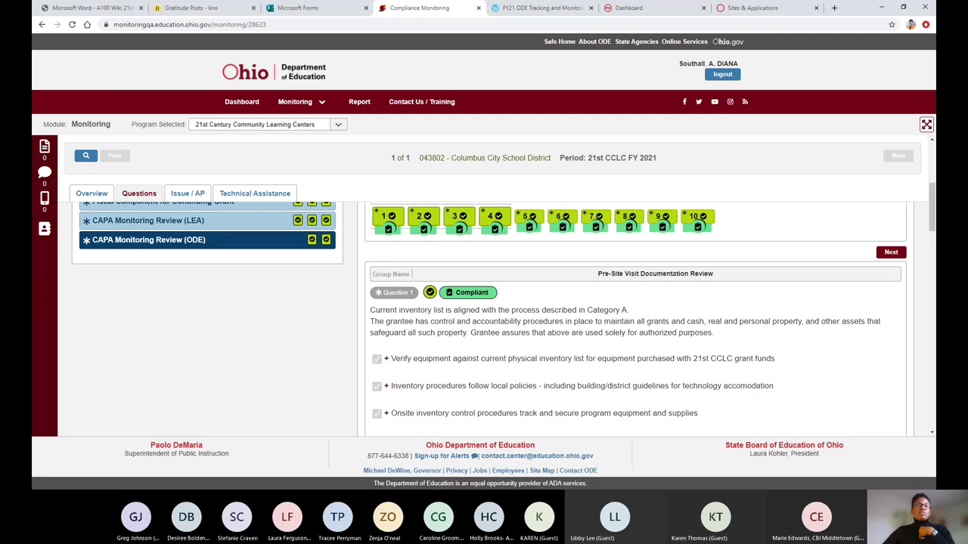
click(892, 256)
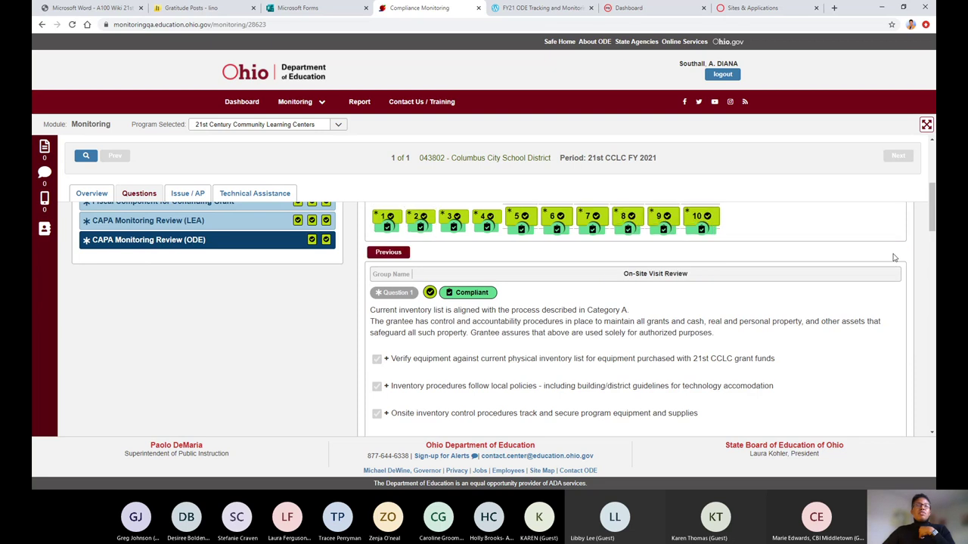
click(392, 253)
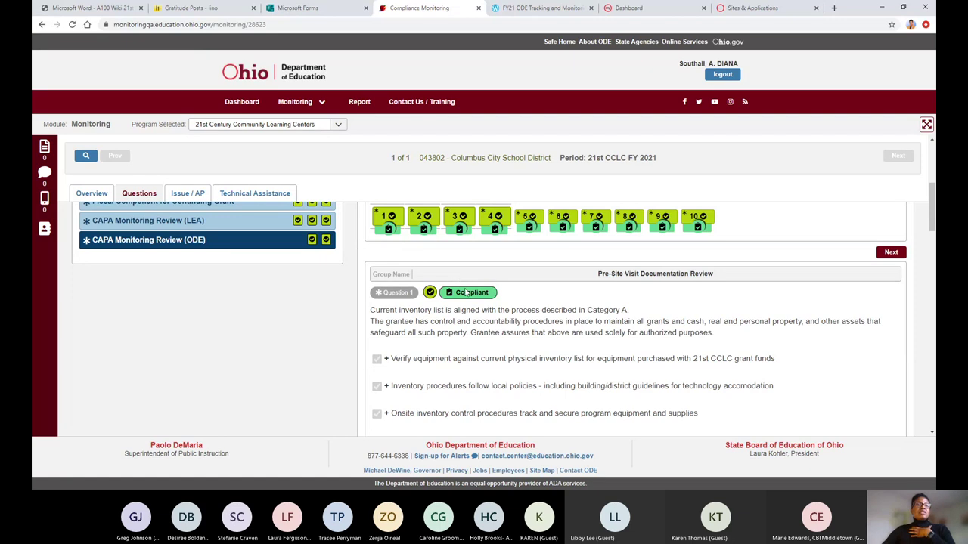
Examine the inventory and attendance requirements in questions 1 and 2 of the Pre-Site Visit Documentation Review
scroll(491, 364, down, 1)
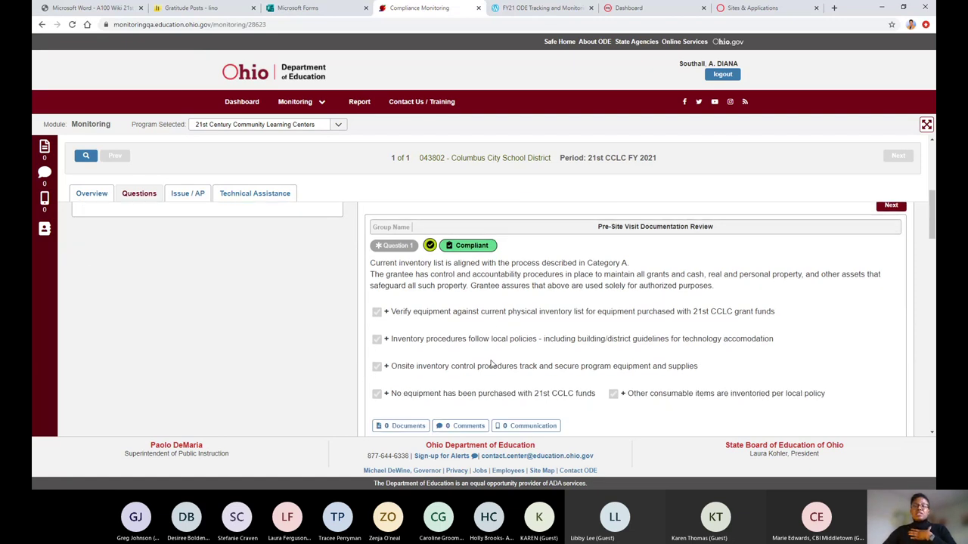
scroll(490, 364, down, 1)
scroll(490, 365, down, 2)
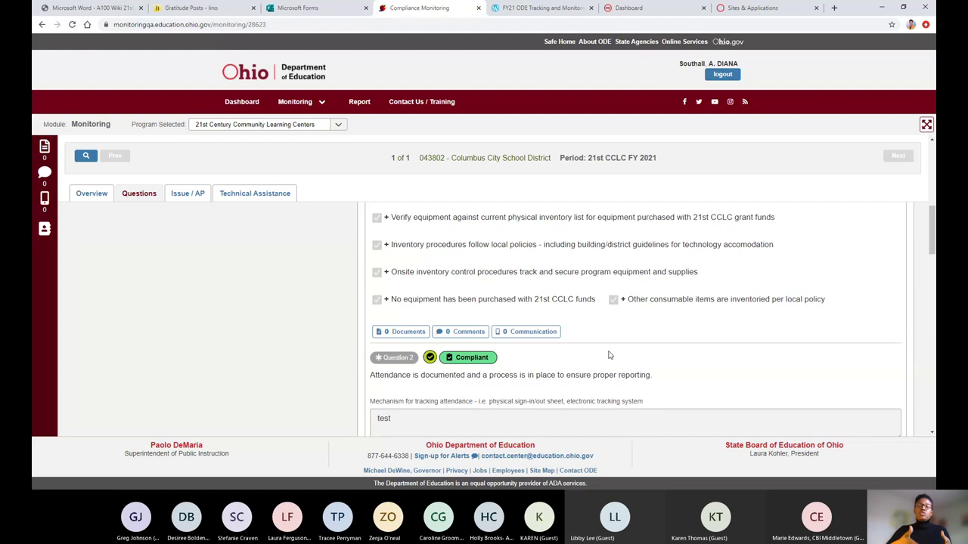
scroll(610, 355, up, 2)
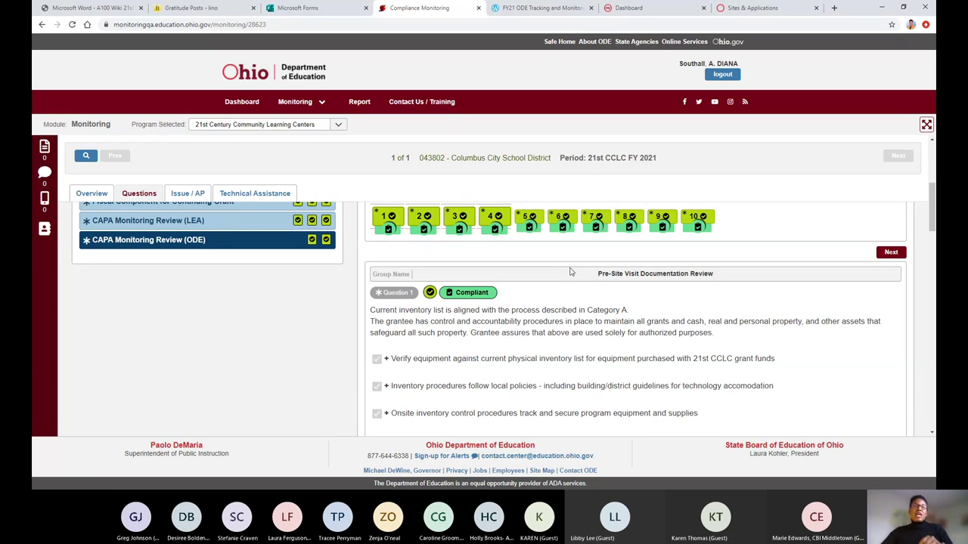
click(386, 219)
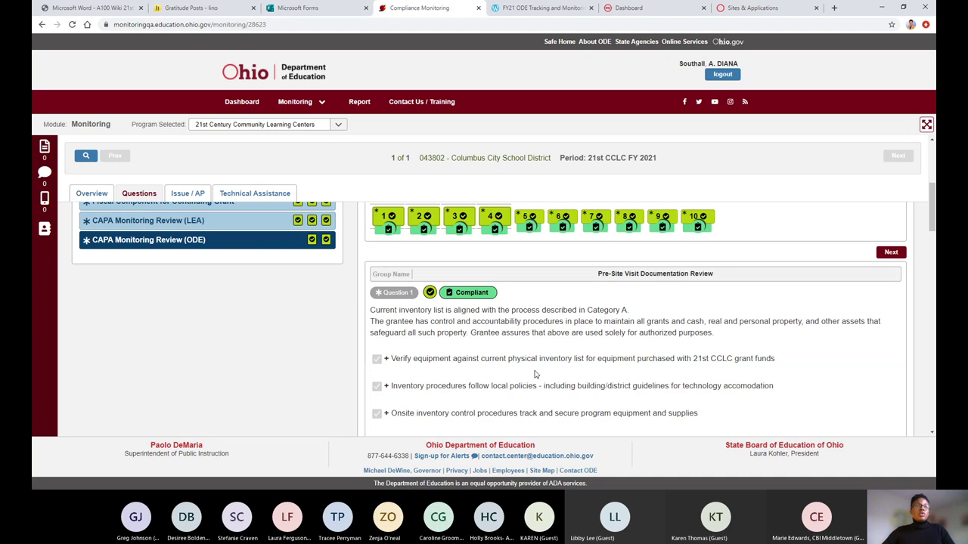
scroll(535, 373, down, 2)
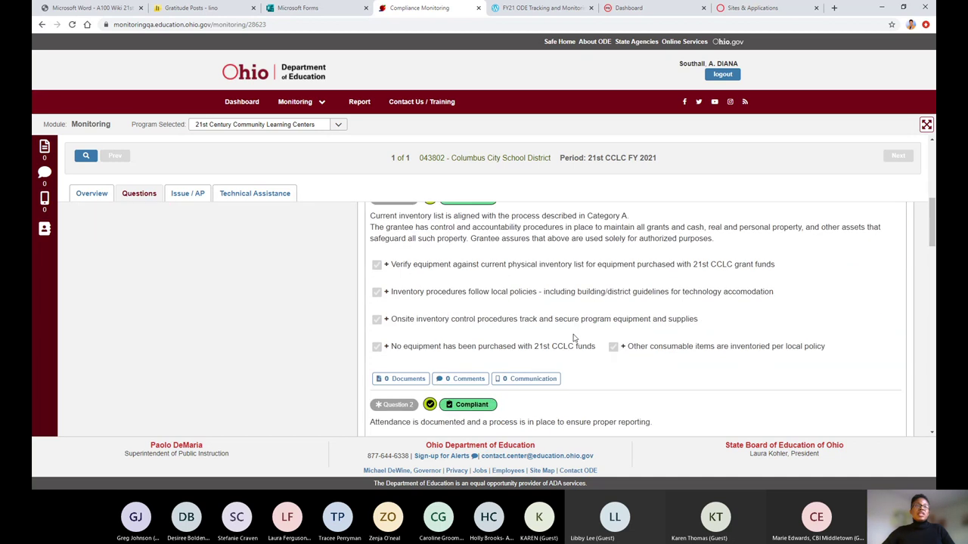
scroll(573, 338, up, 3)
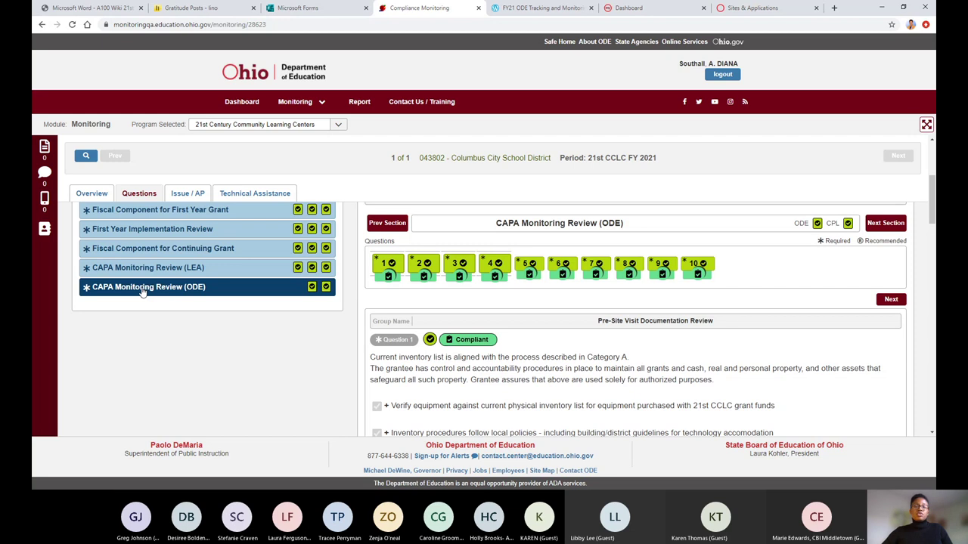
scroll(529, 370, down, 3)
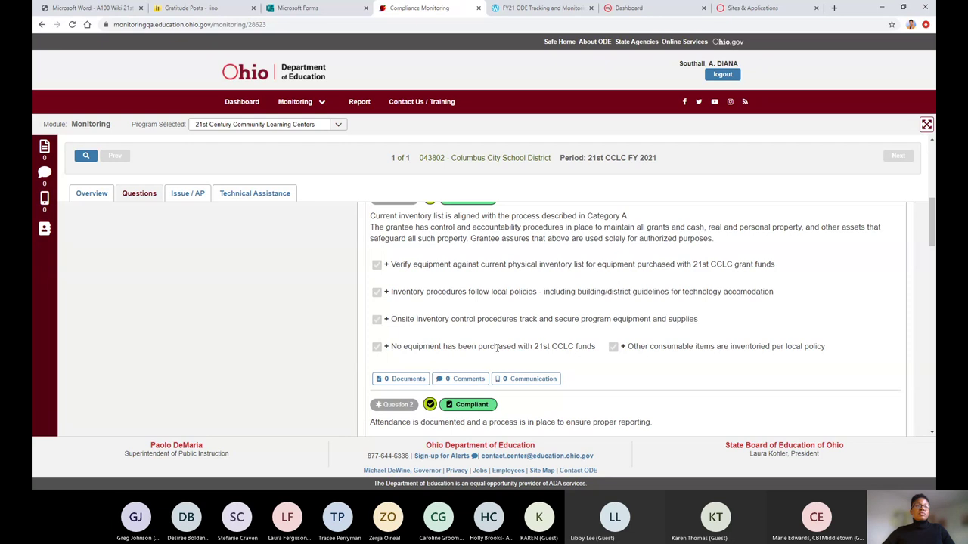
scroll(498, 349, down, 3)
scroll(499, 350, down, 1)
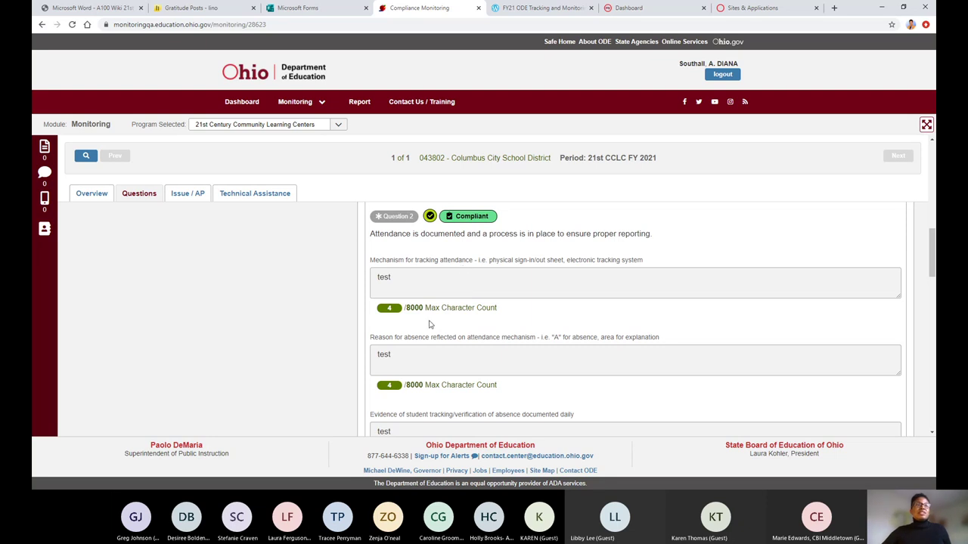
Examine question 2's attendance requirements, highlighting the reason-for-absence and daily student tracking/verification evidence items
scroll(429, 324, down, 3)
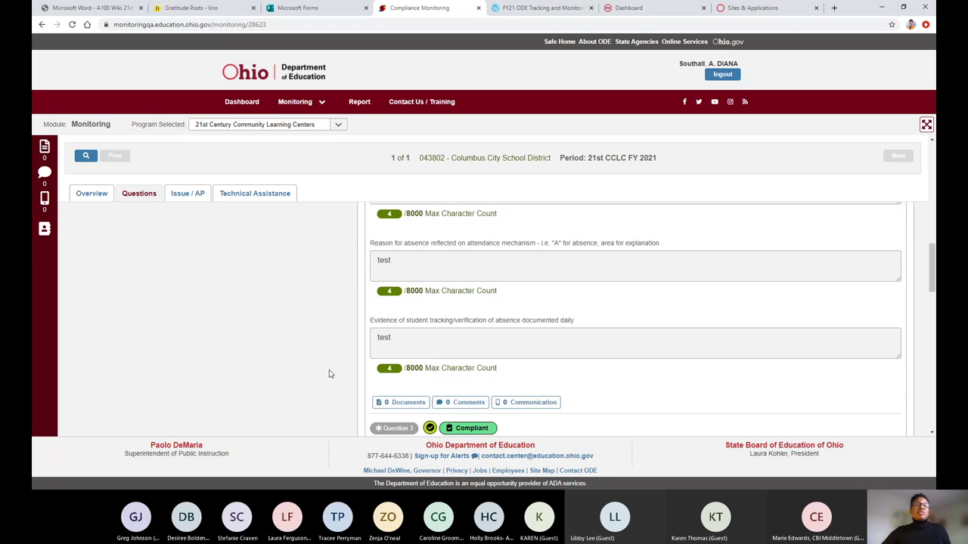
scroll(424, 355, up, 2)
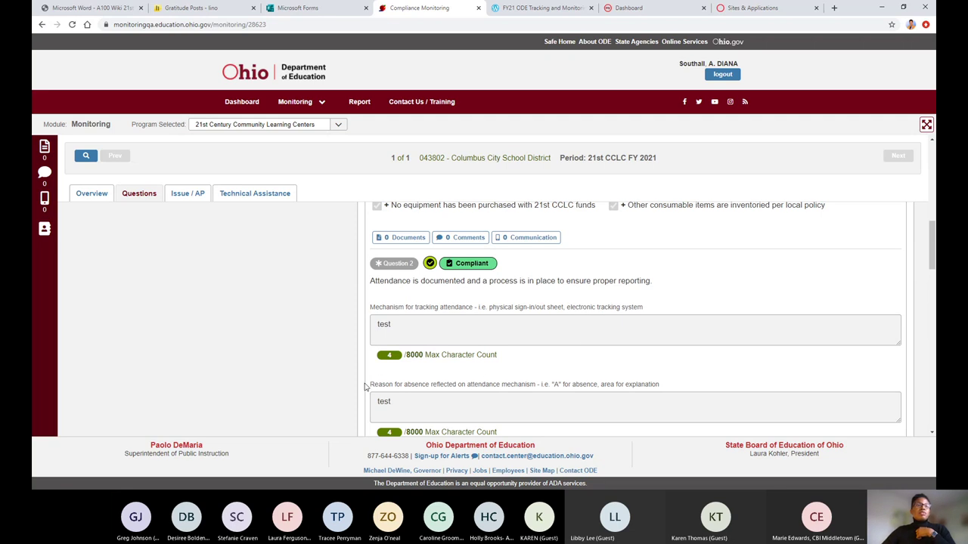
drag(370, 384, 667, 386)
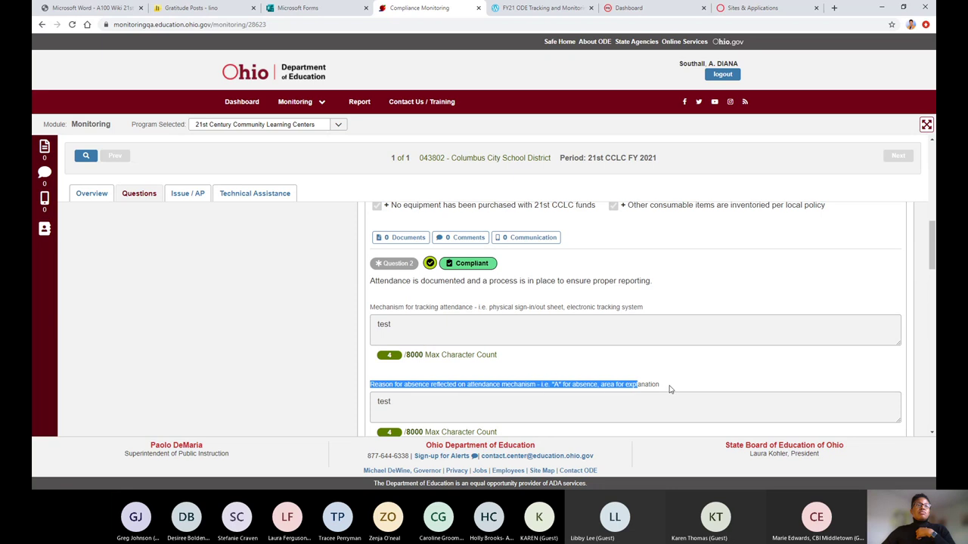
scroll(573, 384, down, 2)
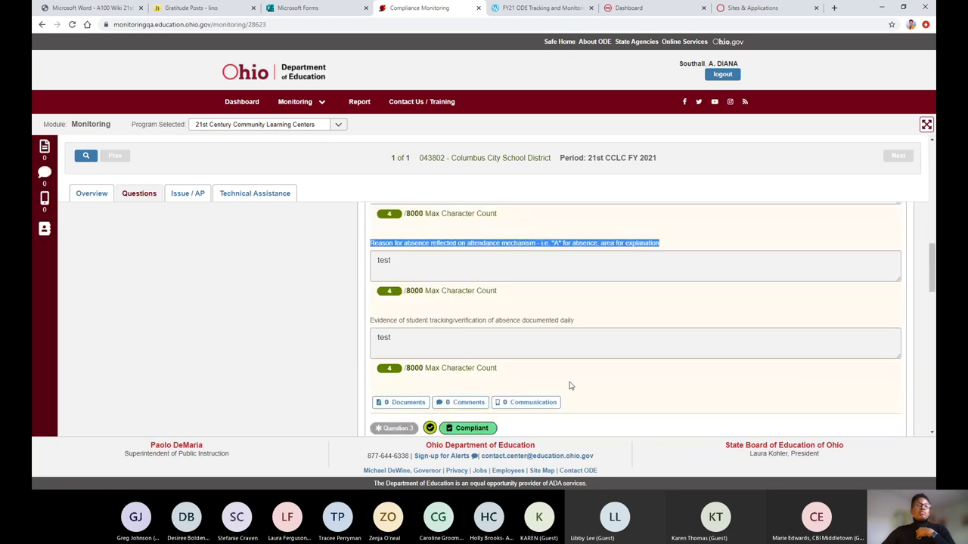
click(407, 321)
triple_click(407, 322)
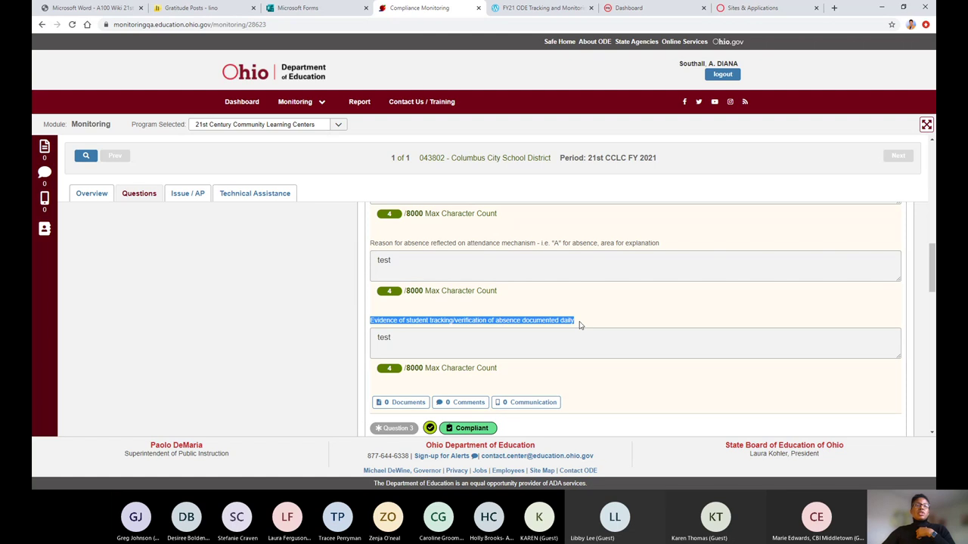
Review question 3's personnel documentation, highlighting the current staff roster, time and effort records, and current, unexpired background checks
scroll(568, 386, down, 1)
scroll(568, 387, down, 1)
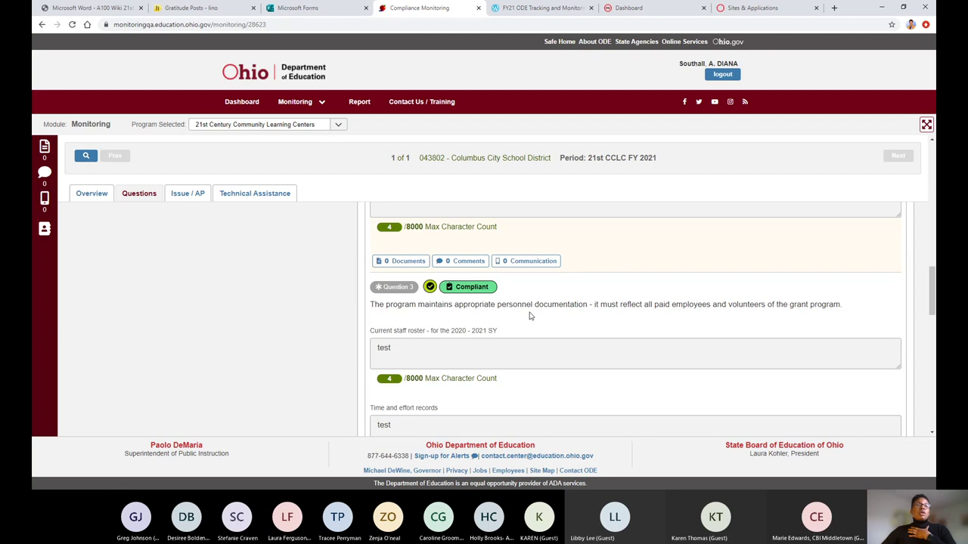
scroll(530, 316, down, 1)
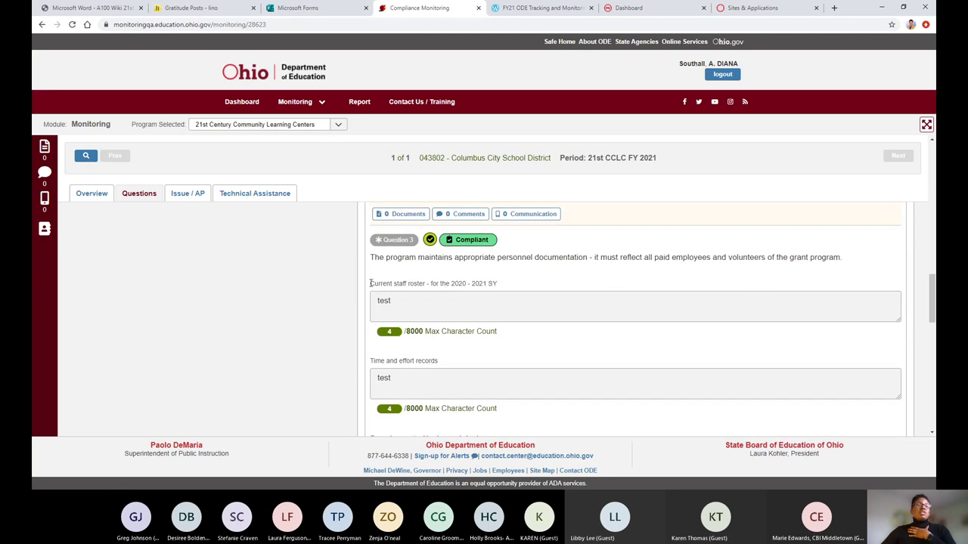
drag(369, 282, 509, 287)
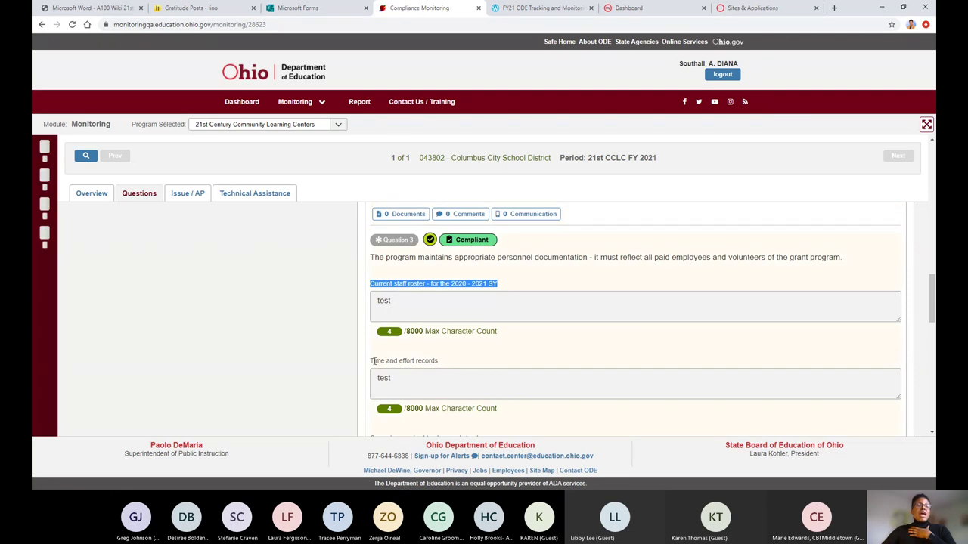
drag(371, 360, 452, 364)
scroll(452, 363, down, 2)
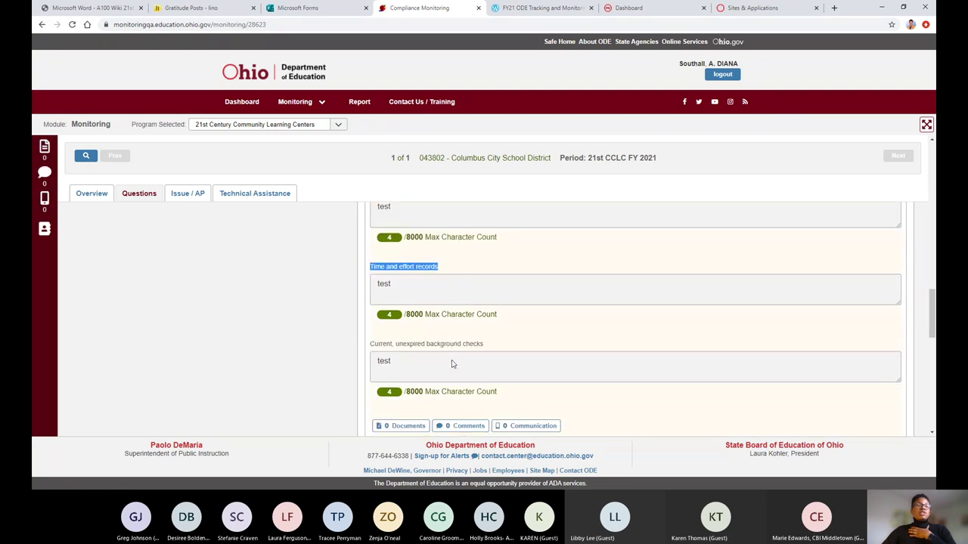
drag(370, 344, 483, 350)
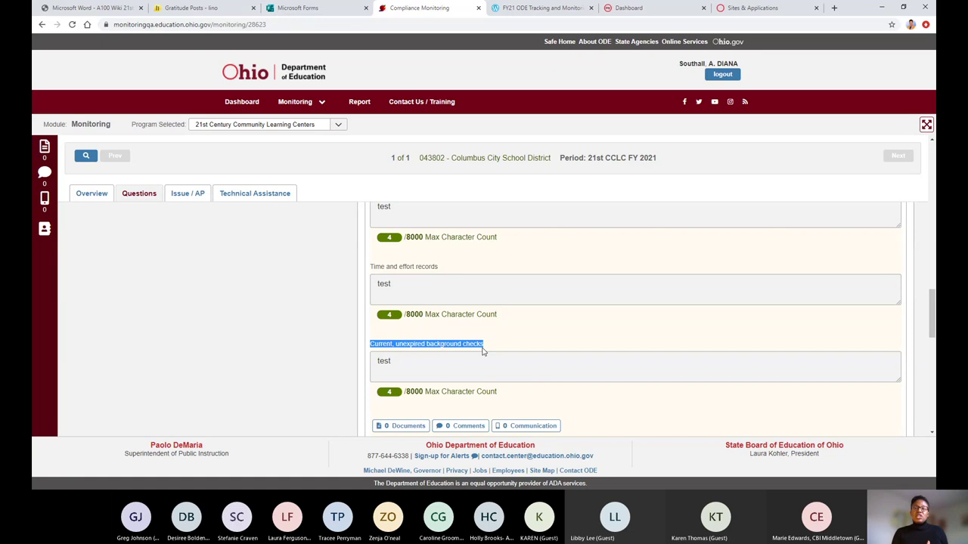
scroll(482, 350, up, 1)
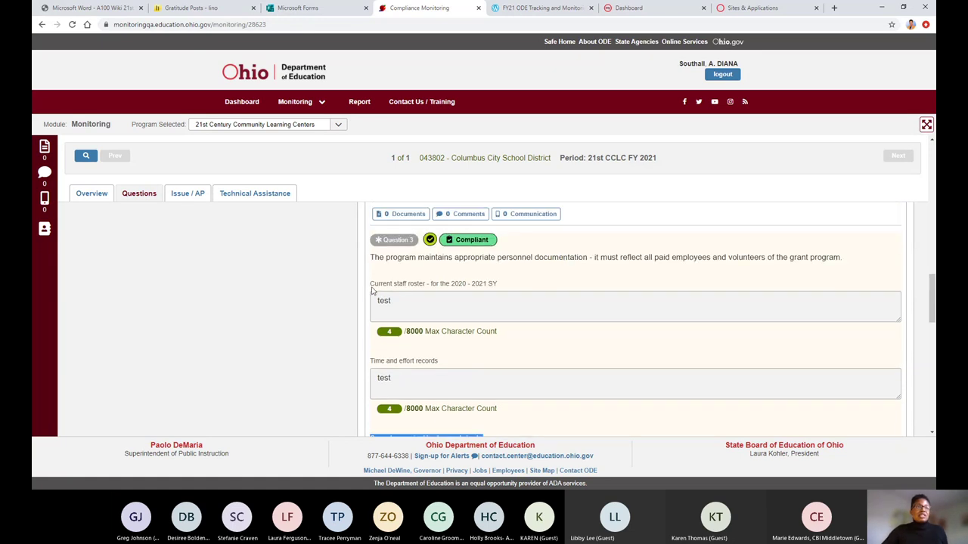
scroll(481, 286, down, 1)
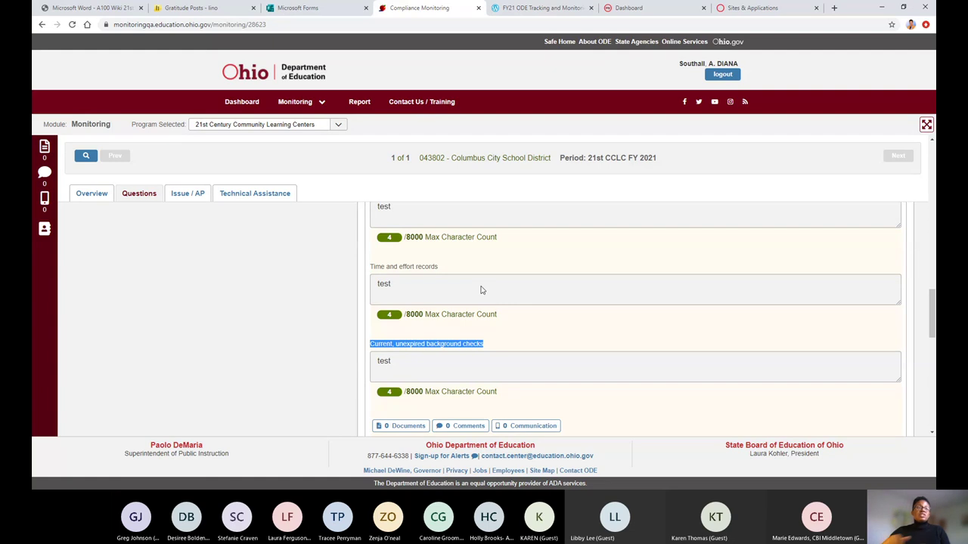
scroll(481, 290, up, 1)
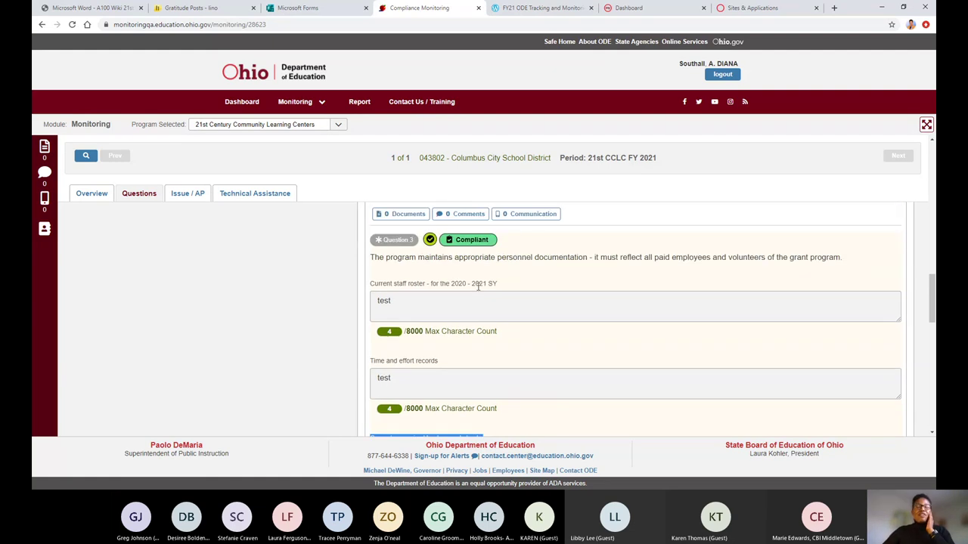
scroll(480, 290, down, 1)
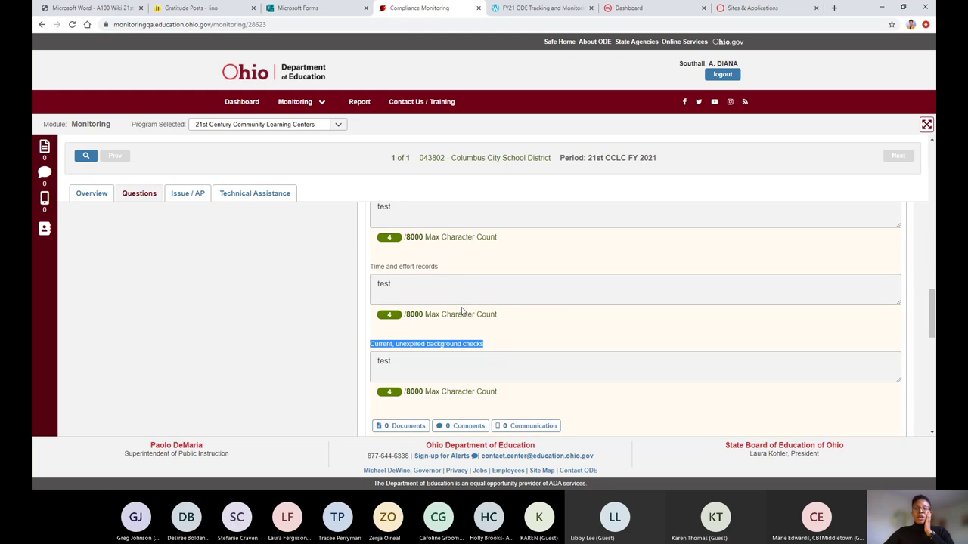
Highlight the 2020 - 2021 SY enrolled student list and feeder school list required for question 4's Roster Matrix
scroll(464, 330, down, 2)
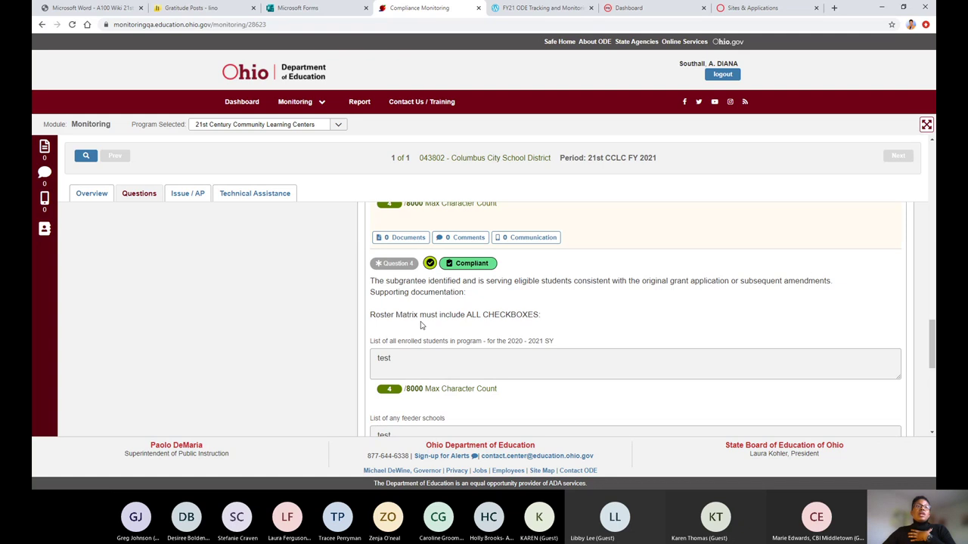
scroll(419, 325, down, 1)
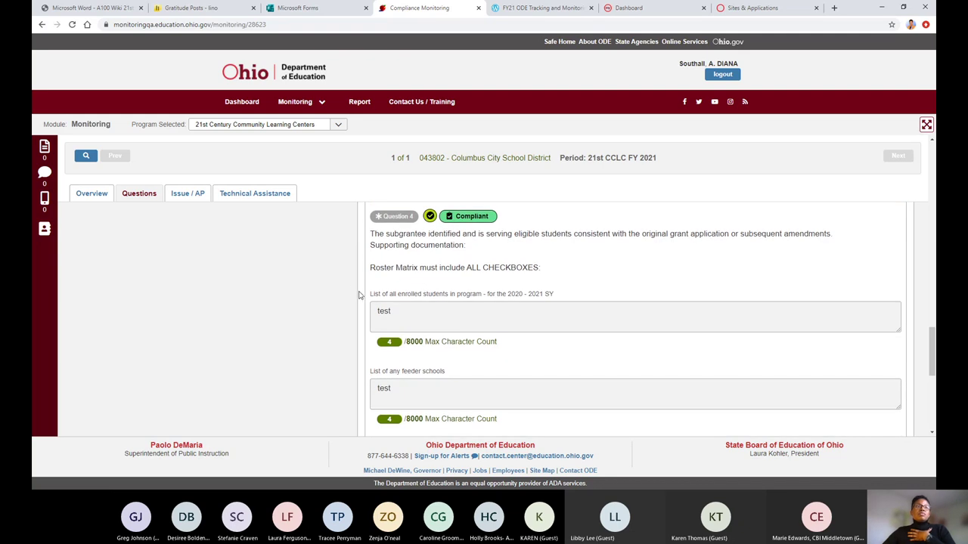
drag(369, 296, 573, 298)
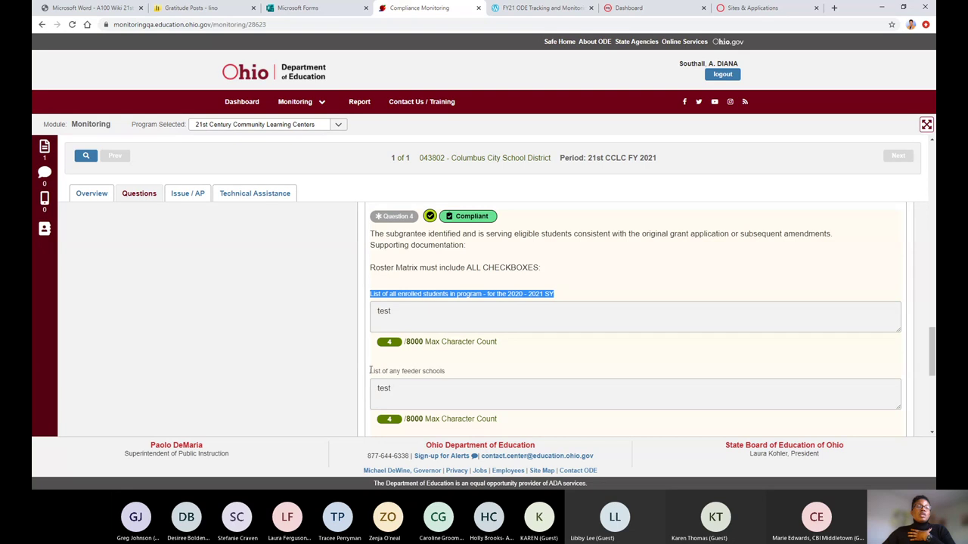
drag(370, 371, 464, 374)
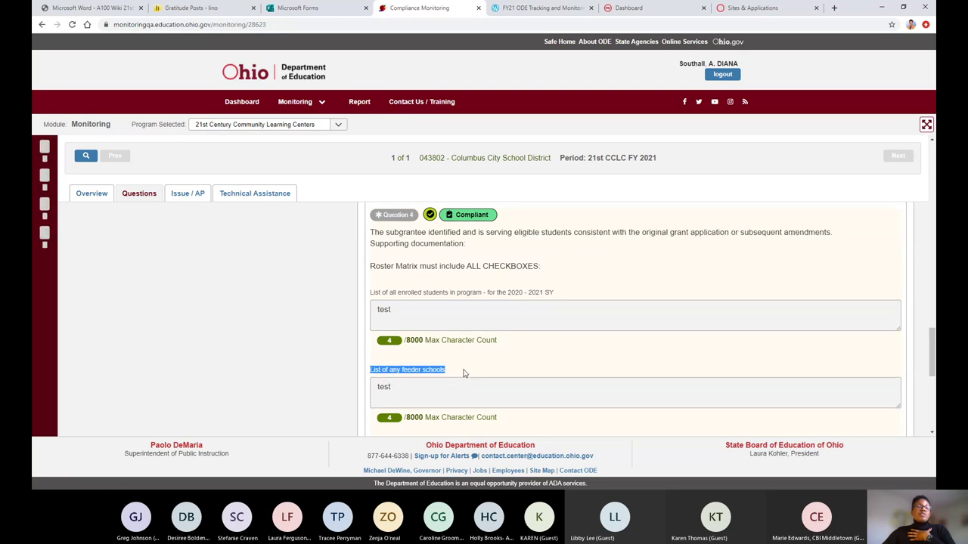
Highlight question 4's individual income eligibility, attendance records and academic eligibility items, and review the Roster Matrix requirements again
scroll(462, 372, down, 2)
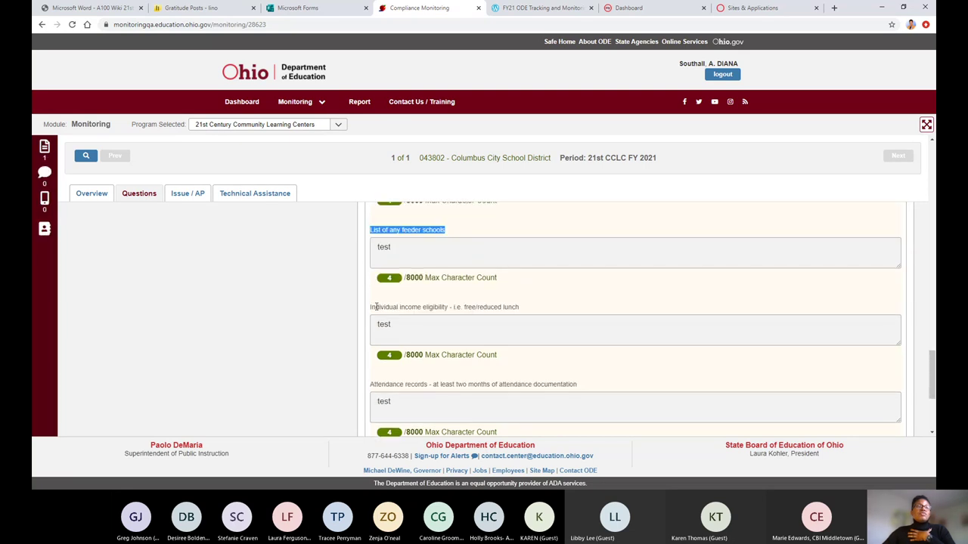
drag(371, 307, 521, 310)
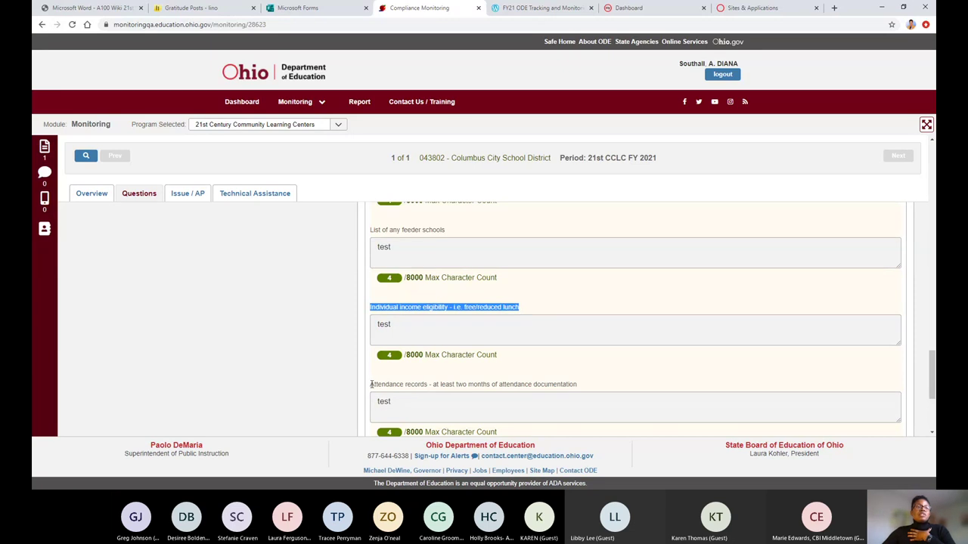
drag(372, 384, 580, 384)
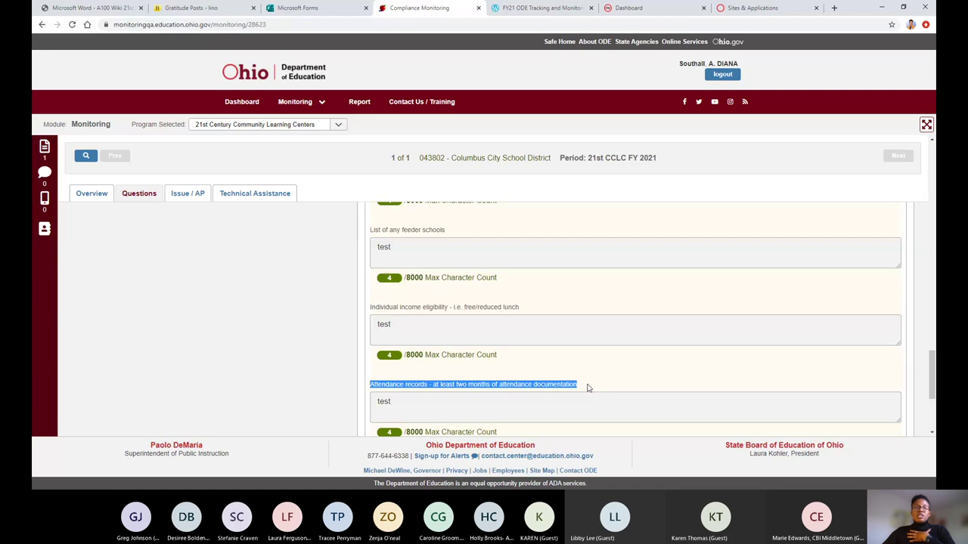
scroll(575, 401, down, 2)
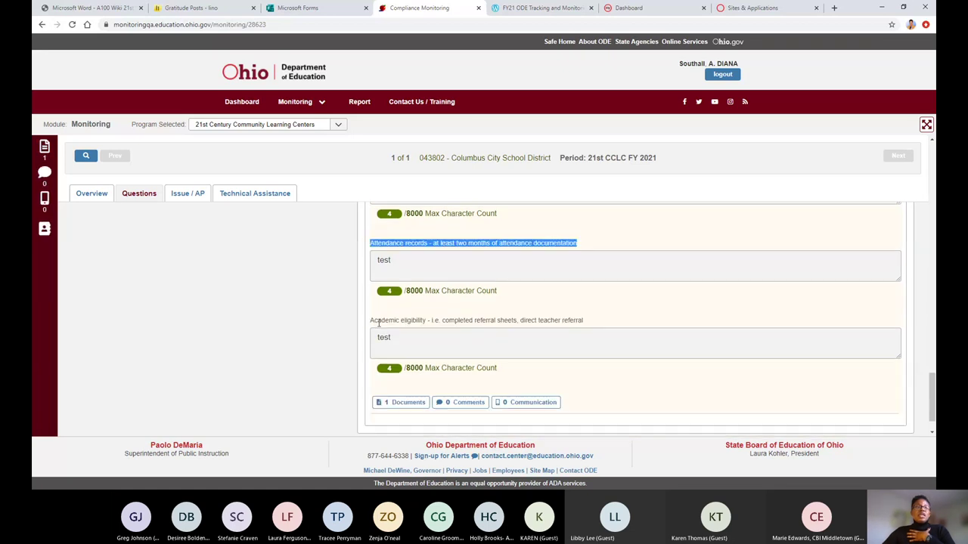
drag(371, 319, 603, 328)
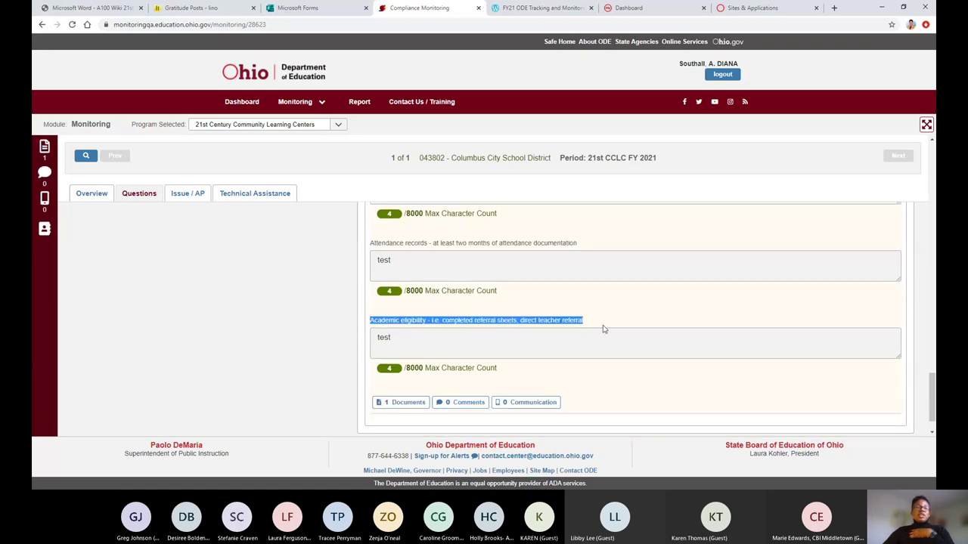
scroll(473, 361, up, 3)
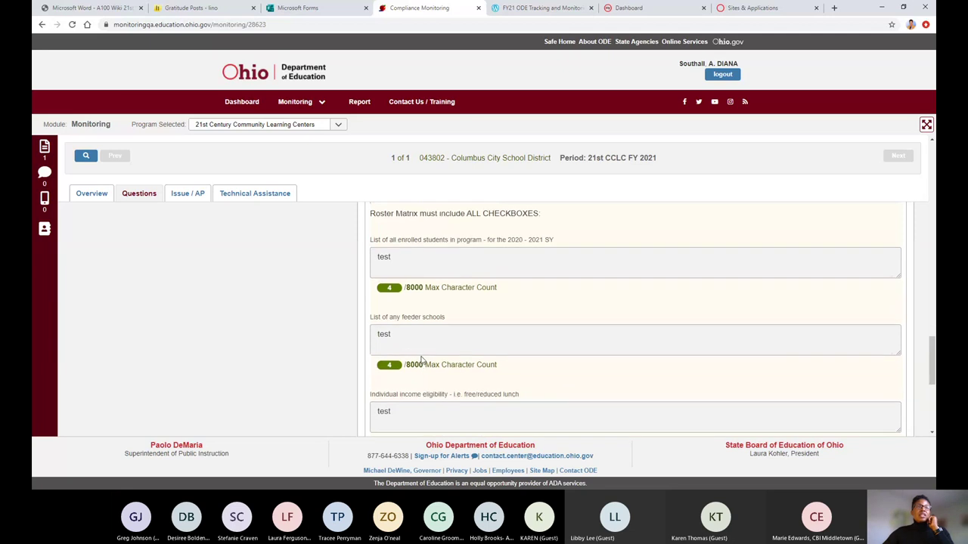
scroll(421, 359, up, 1)
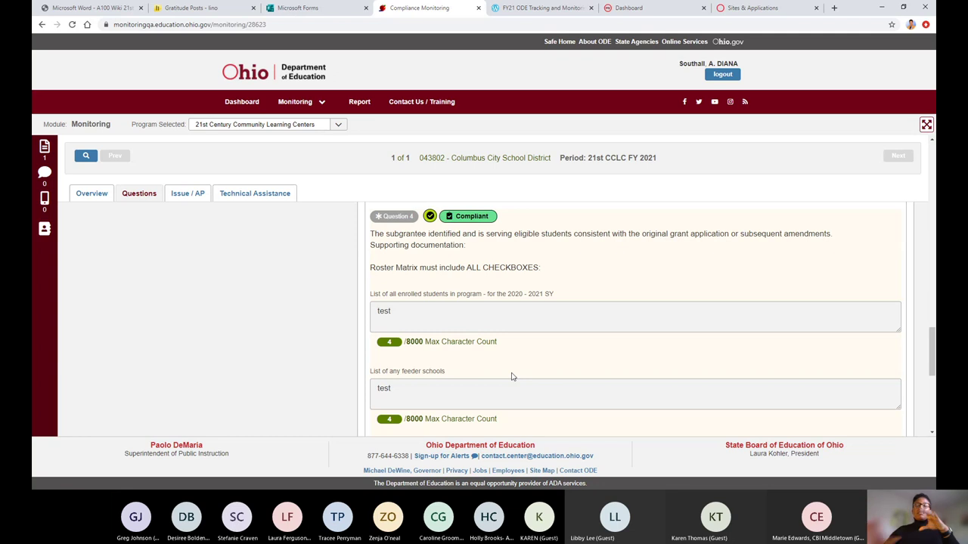
scroll(511, 377, down, 1)
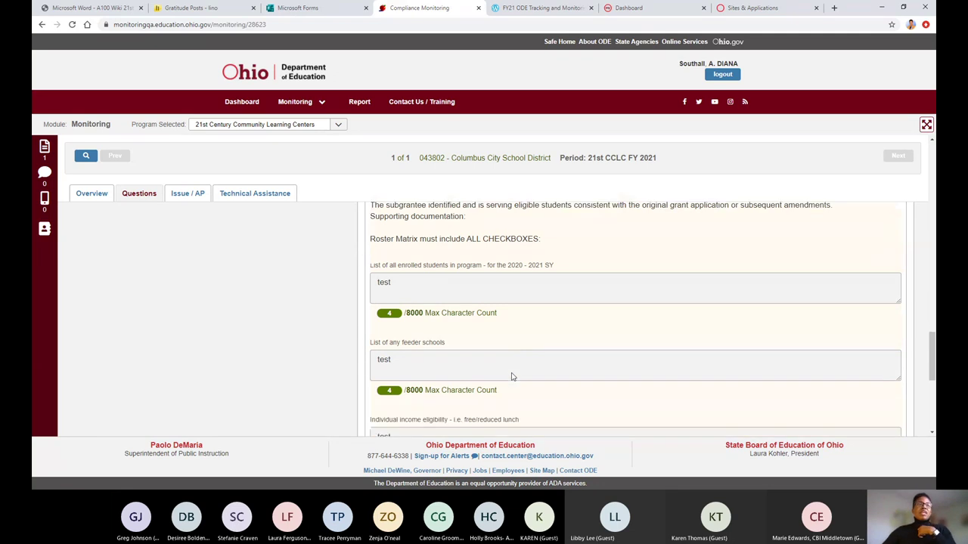
Open the On-Site Visit Review group of the CAPA Monitoring Review (ODE) section
scroll(511, 377, down, 8)
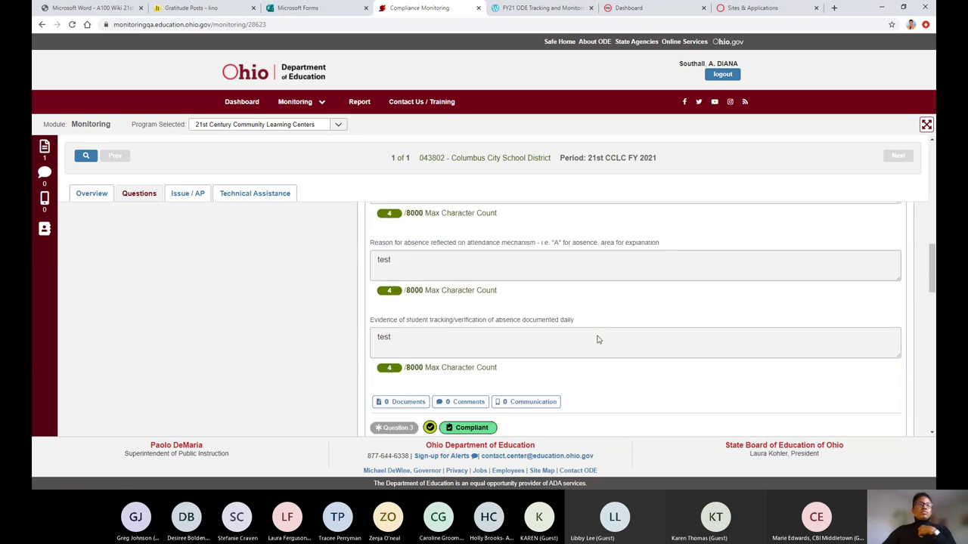
scroll(597, 340, up, 10)
scroll(716, 313, down, 3)
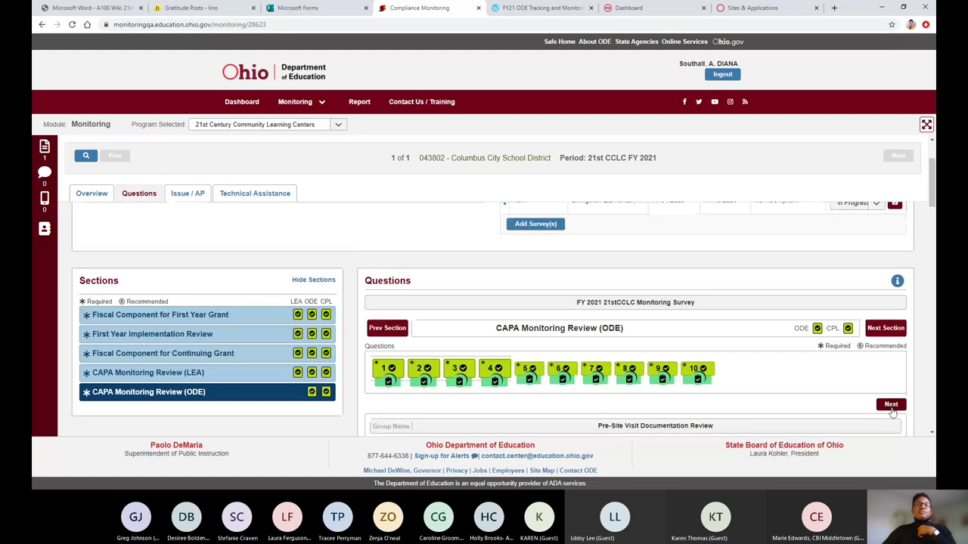
click(891, 406)
scroll(678, 346, down, 3)
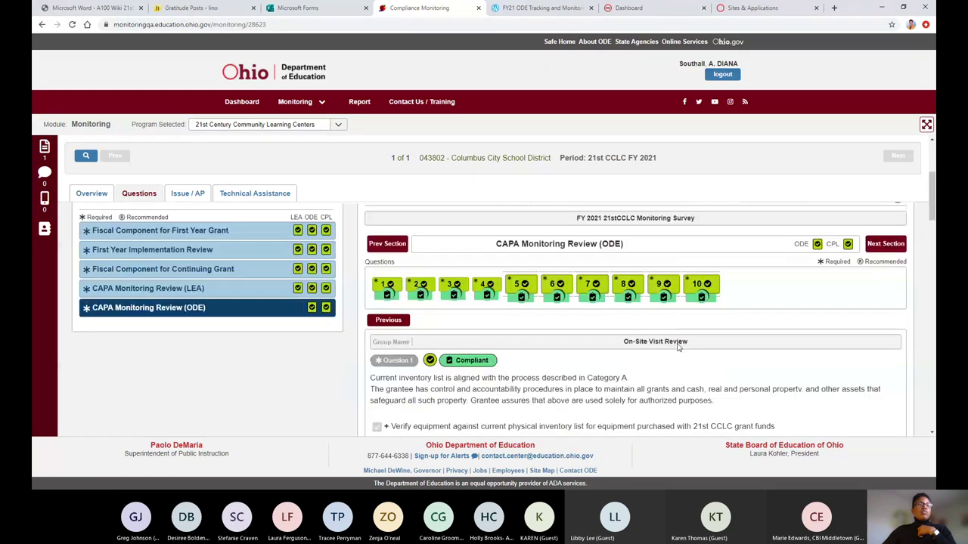
Highlight the minimum program hours requirement in question 5 and examine the daily snack observation items in question 6
scroll(679, 346, down, 3)
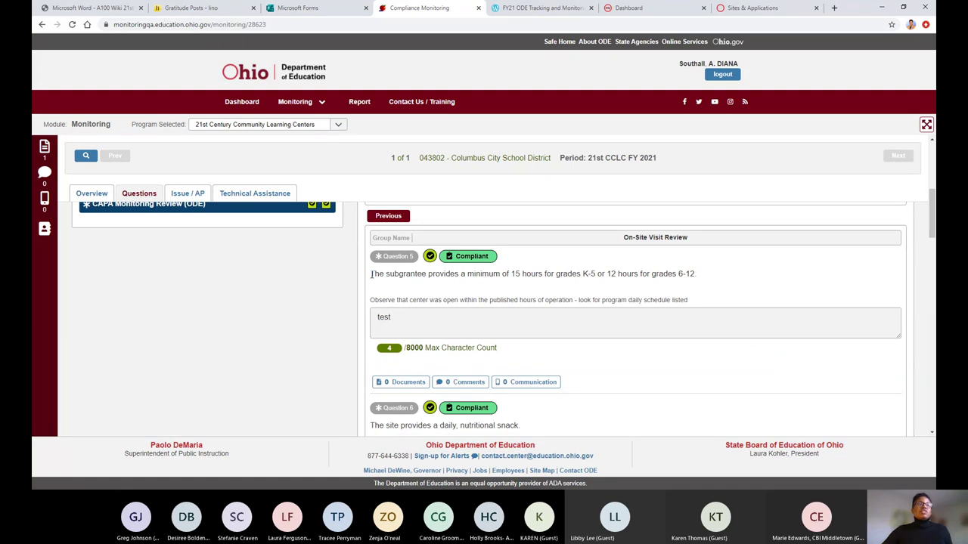
drag(372, 275, 625, 293)
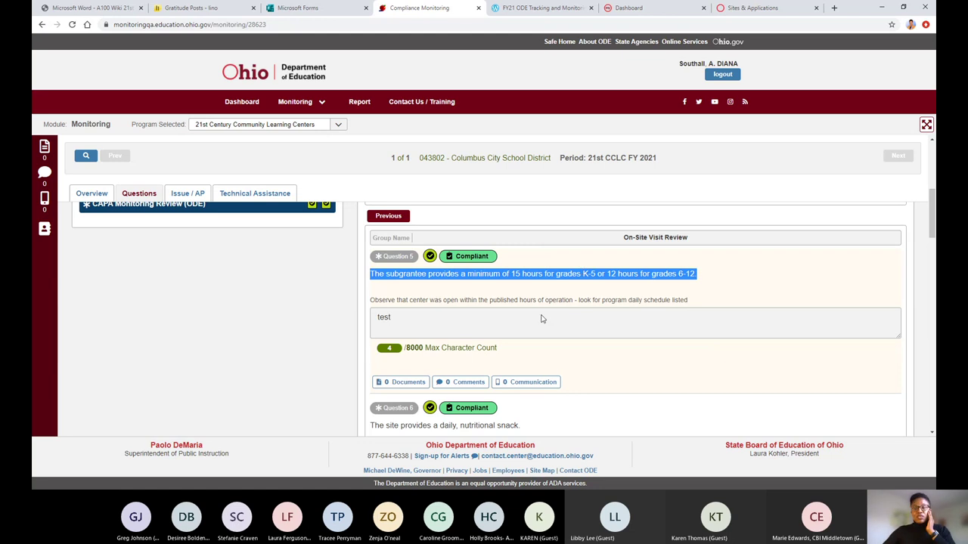
scroll(541, 318, down, 1)
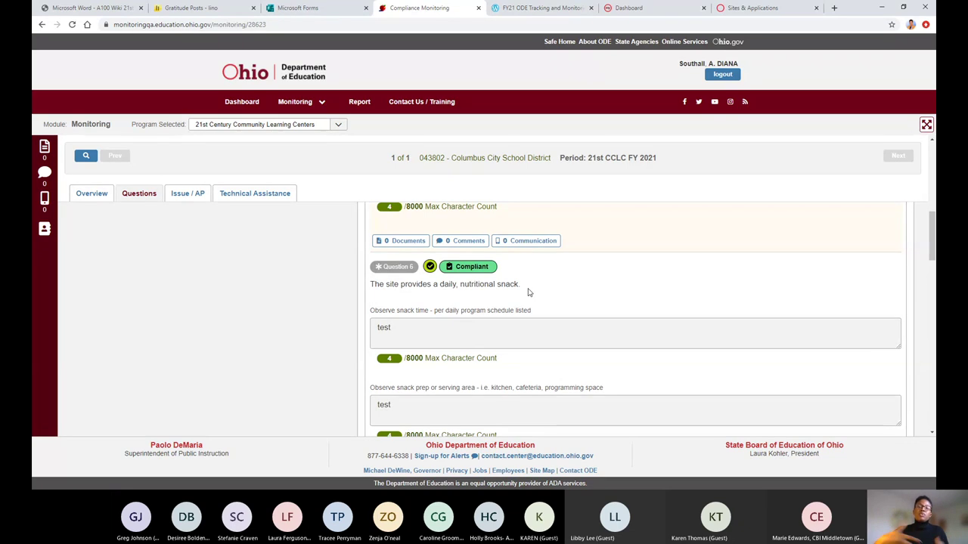
scroll(533, 310, down, 3)
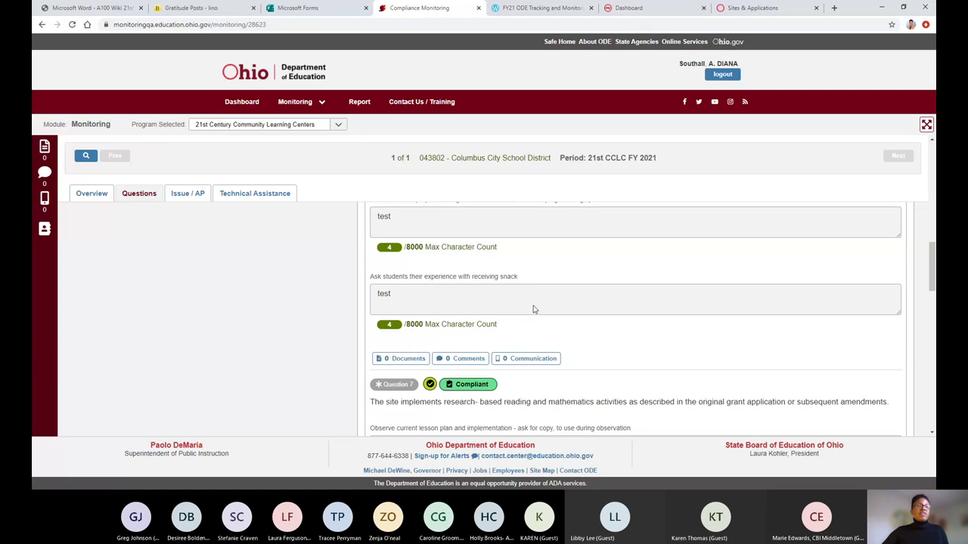
Highlight the lesson plan observation item in question 7 and view the youth development requirements in question 8
scroll(533, 309, down, 1)
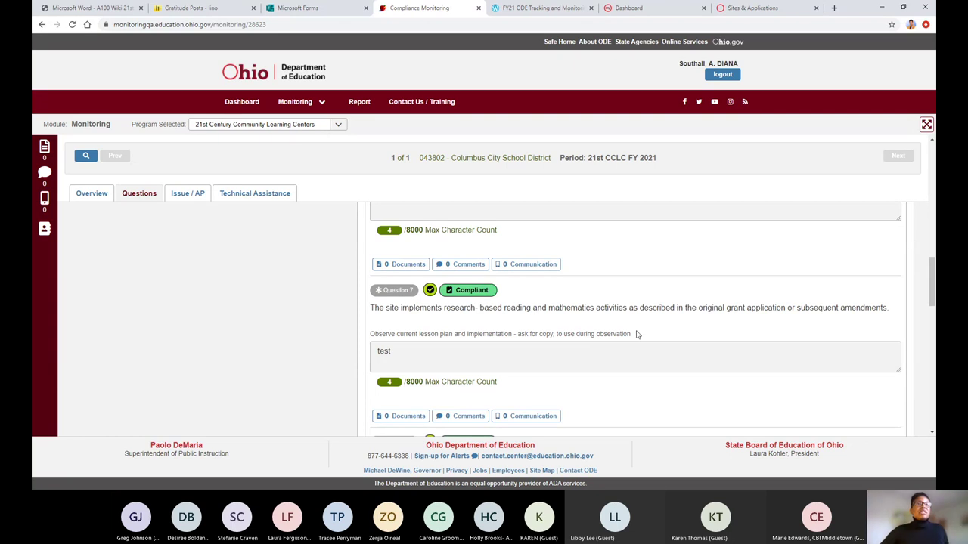
drag(631, 334, 371, 338)
click(502, 363)
scroll(502, 364, down, 3)
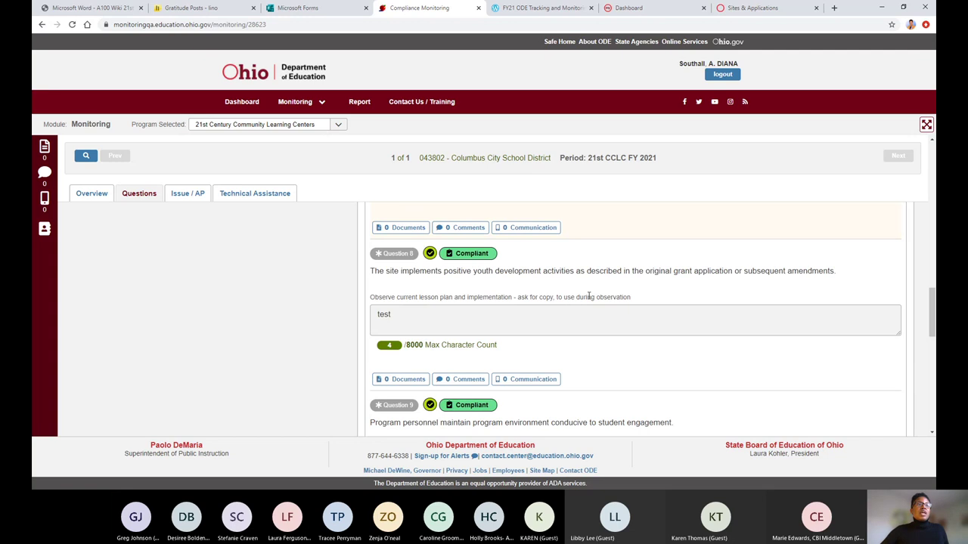
Highlight question 9's item on observing teacher-student interaction and classroom management techniques, and view its Other item
scroll(588, 296, down, 2)
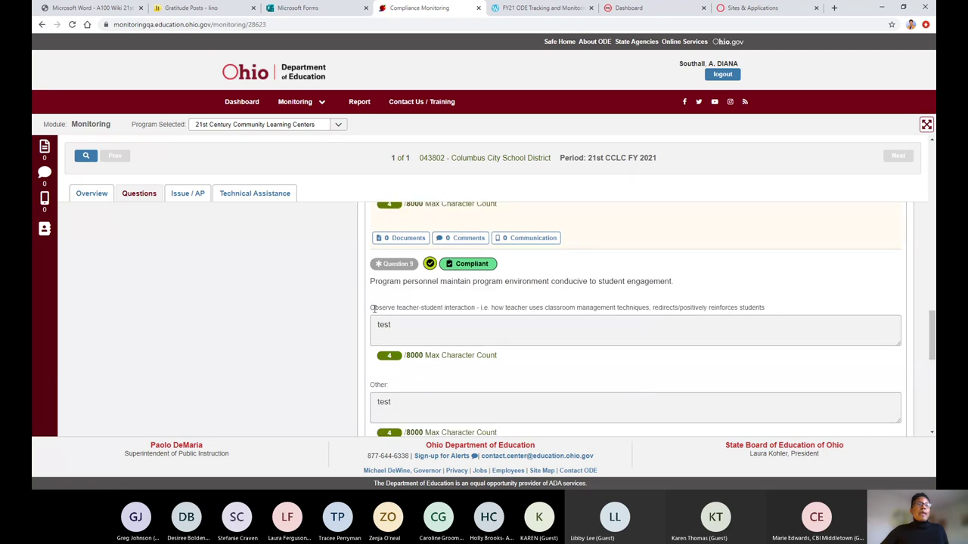
drag(373, 308, 771, 309)
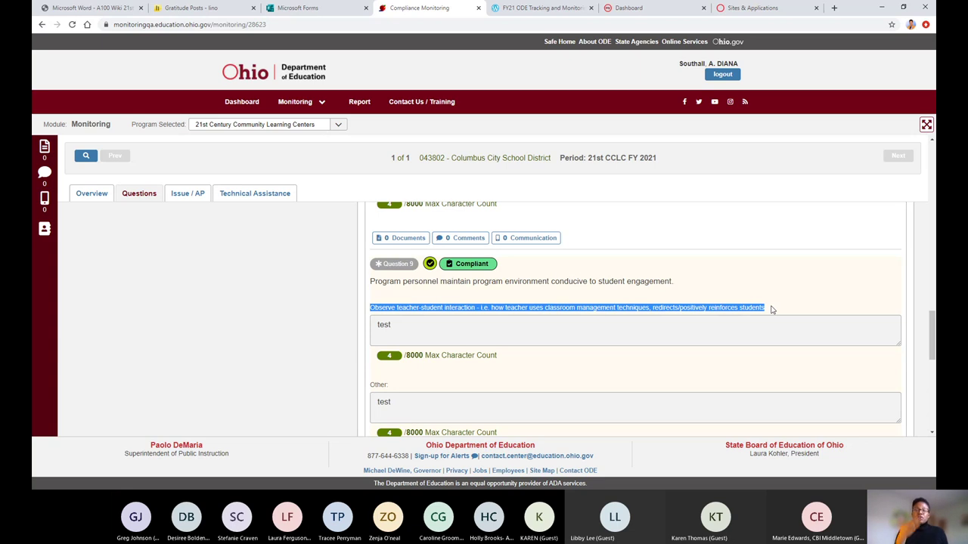
scroll(628, 345, down, 1)
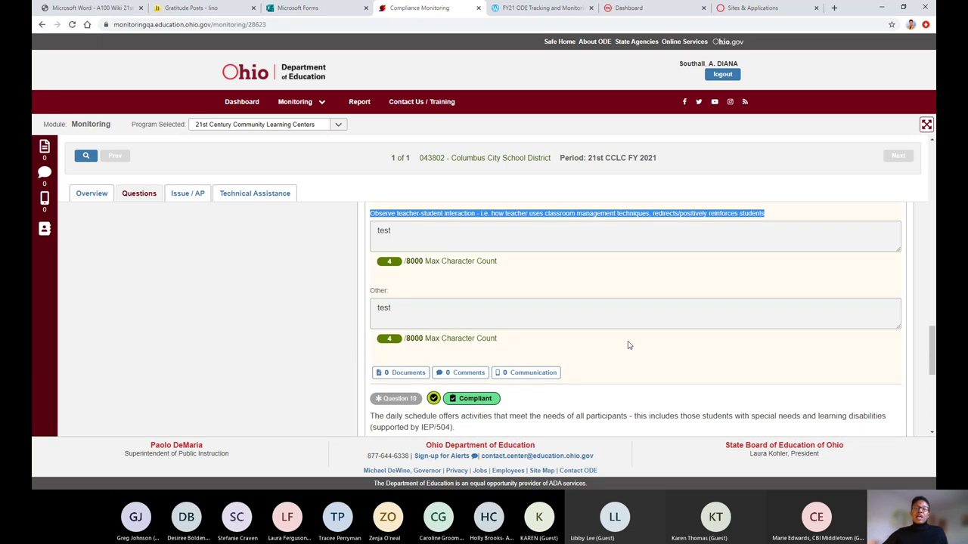
Examine question 10's items on comparing session activities to the program calendar and asking students about their experience with programming
scroll(628, 345, down, 2)
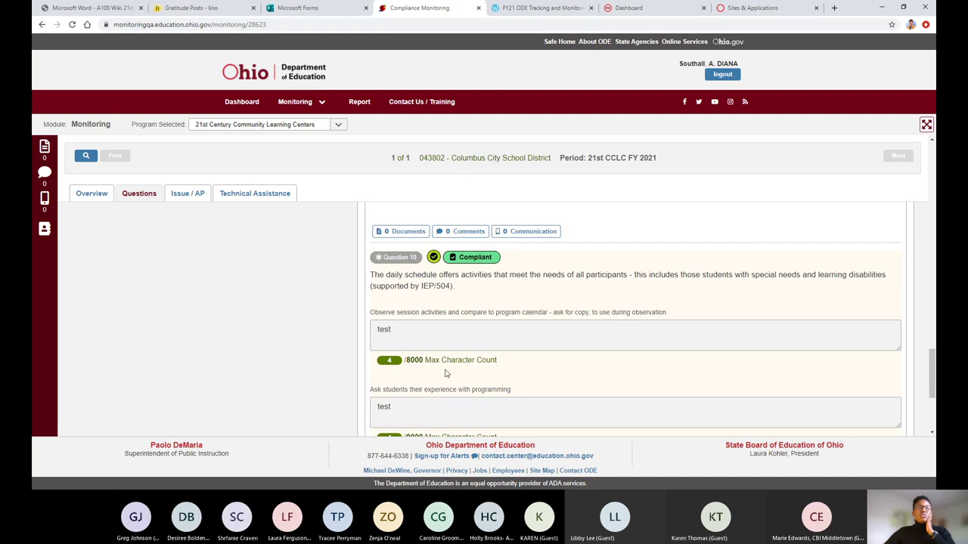
scroll(475, 372, down, 1)
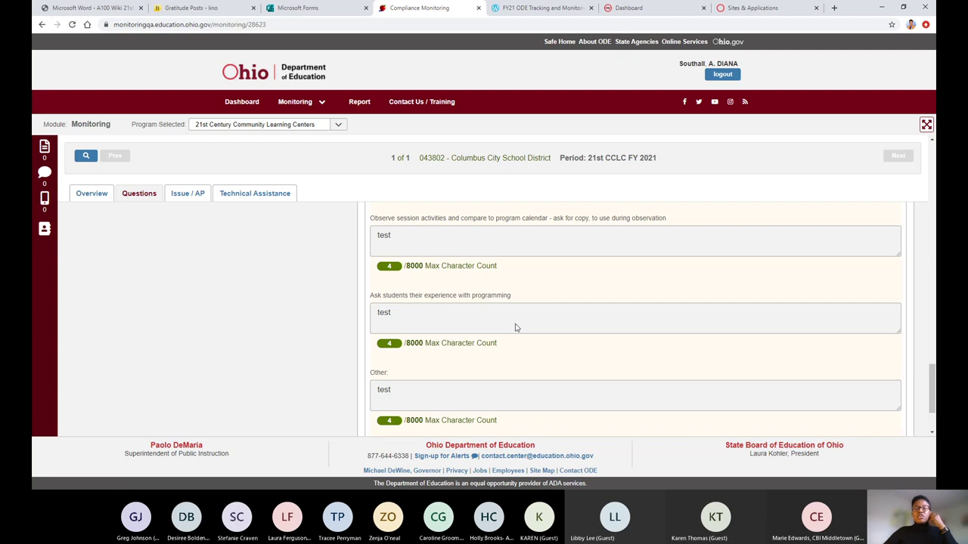
scroll(456, 350, down, 3)
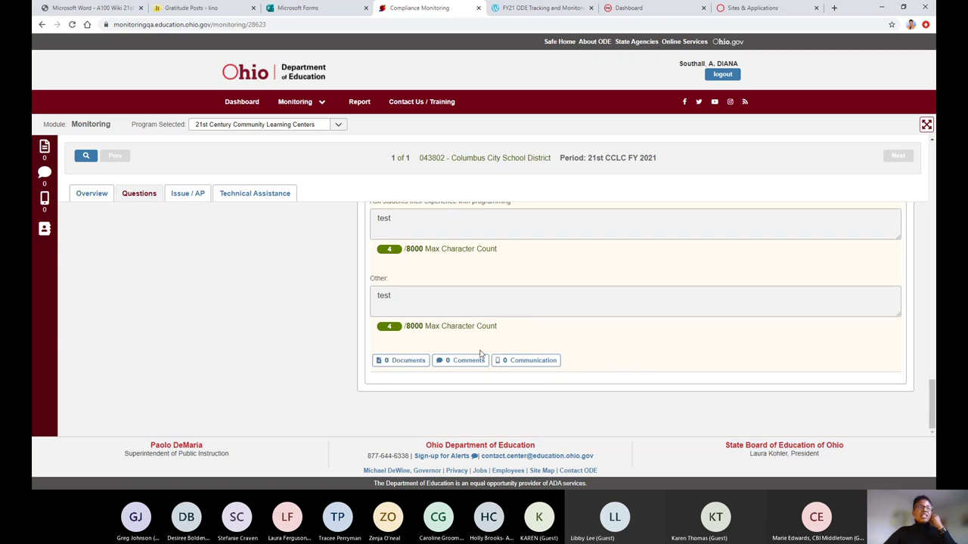
View the monitoring record's Technical Assistance and Issue / AP pages, and return to the survey questions
scroll(480, 353, up, 15)
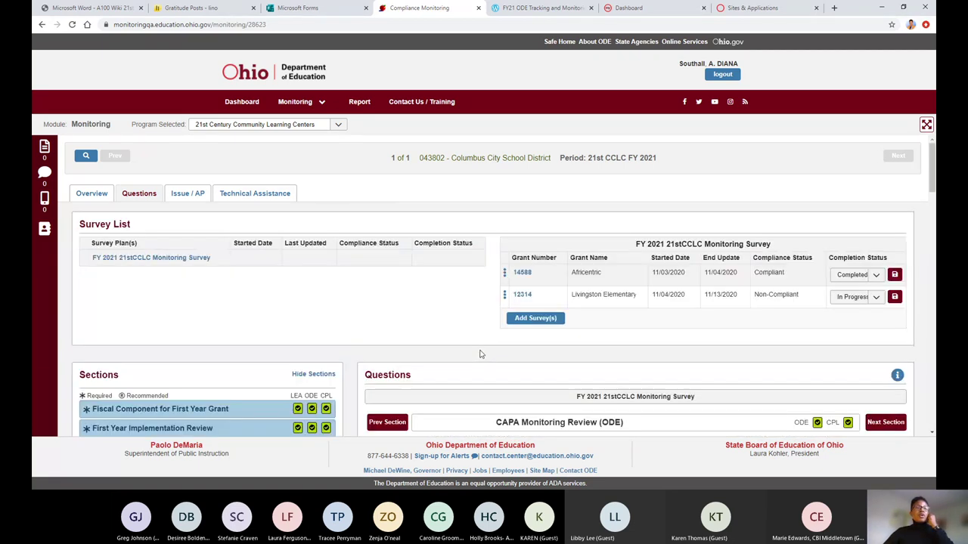
scroll(479, 354, down, 2)
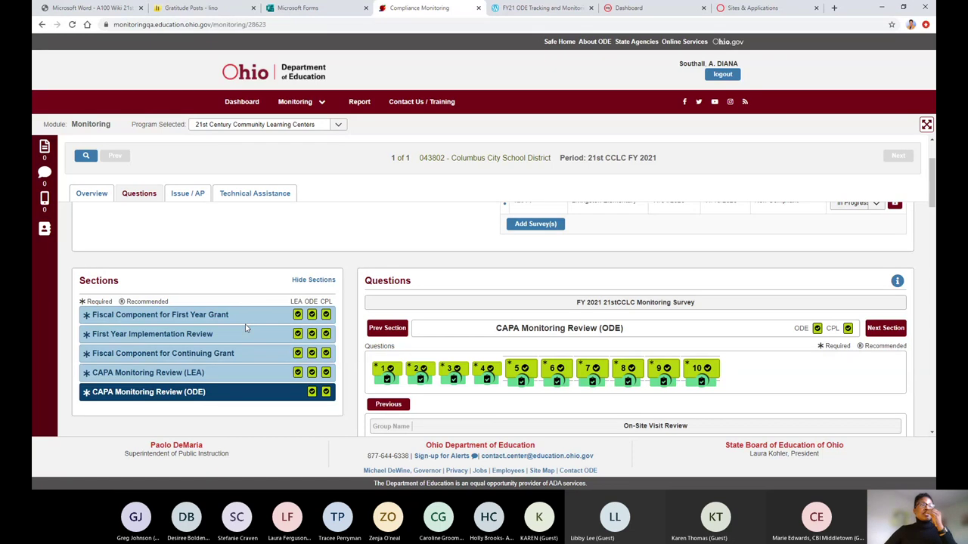
scroll(245, 328, up, 1)
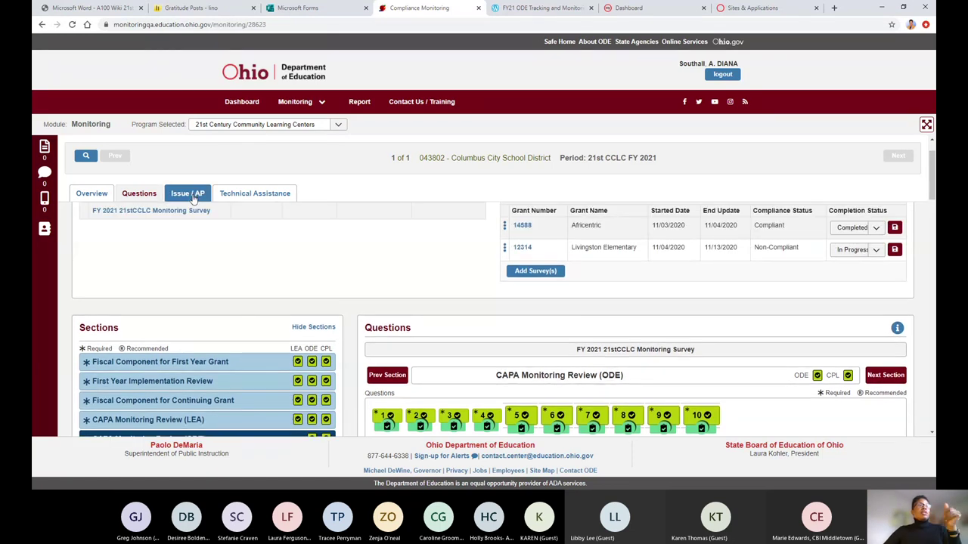
click(249, 196)
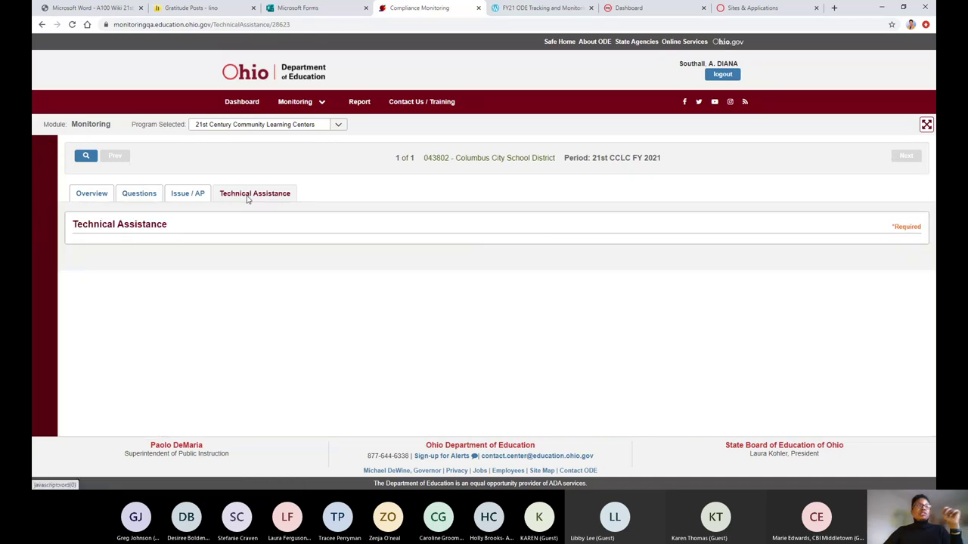
click(196, 195)
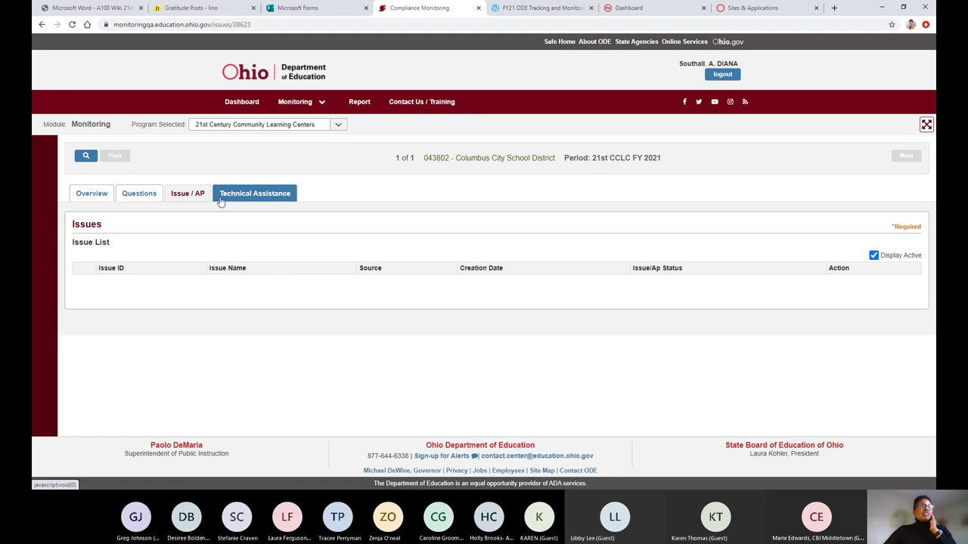
click(140, 193)
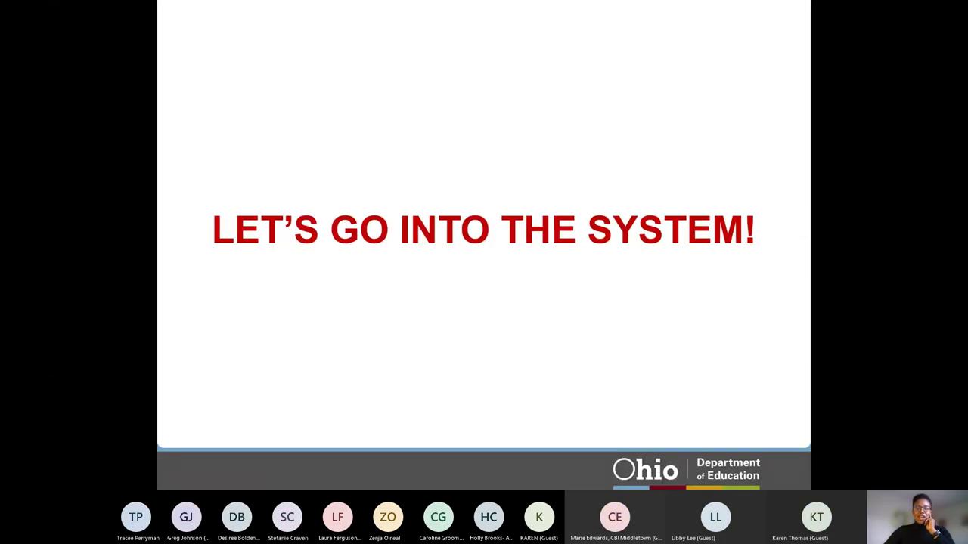
key(Left)
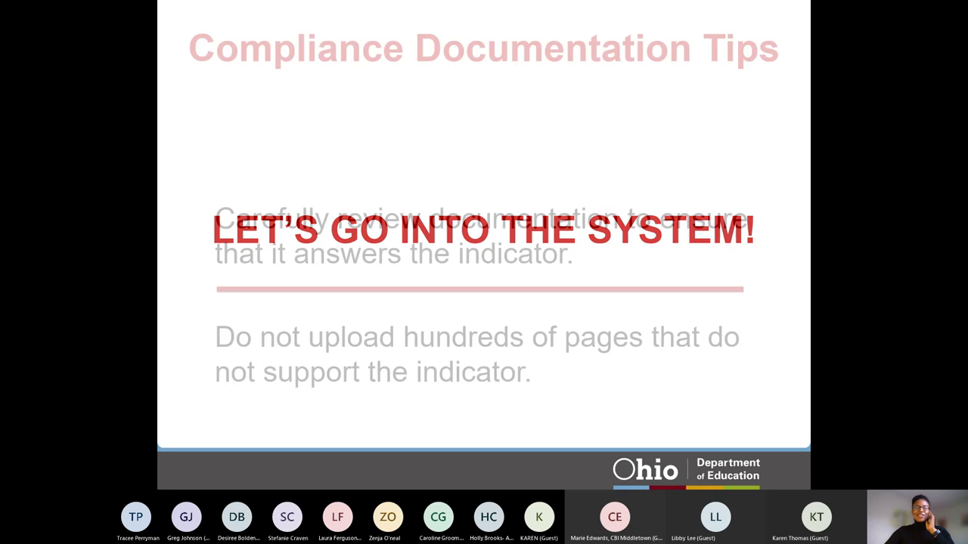